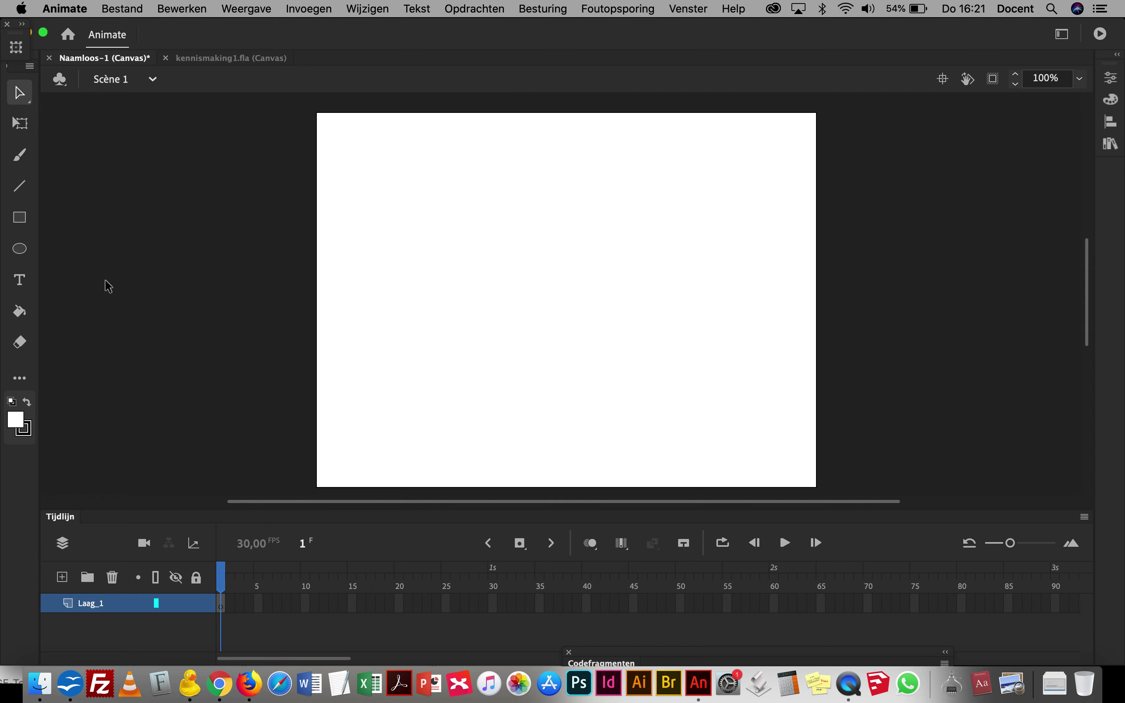
# Step: Rename the layer Laag_1 as "achtergrond"
pyautogui.click(20, 160)
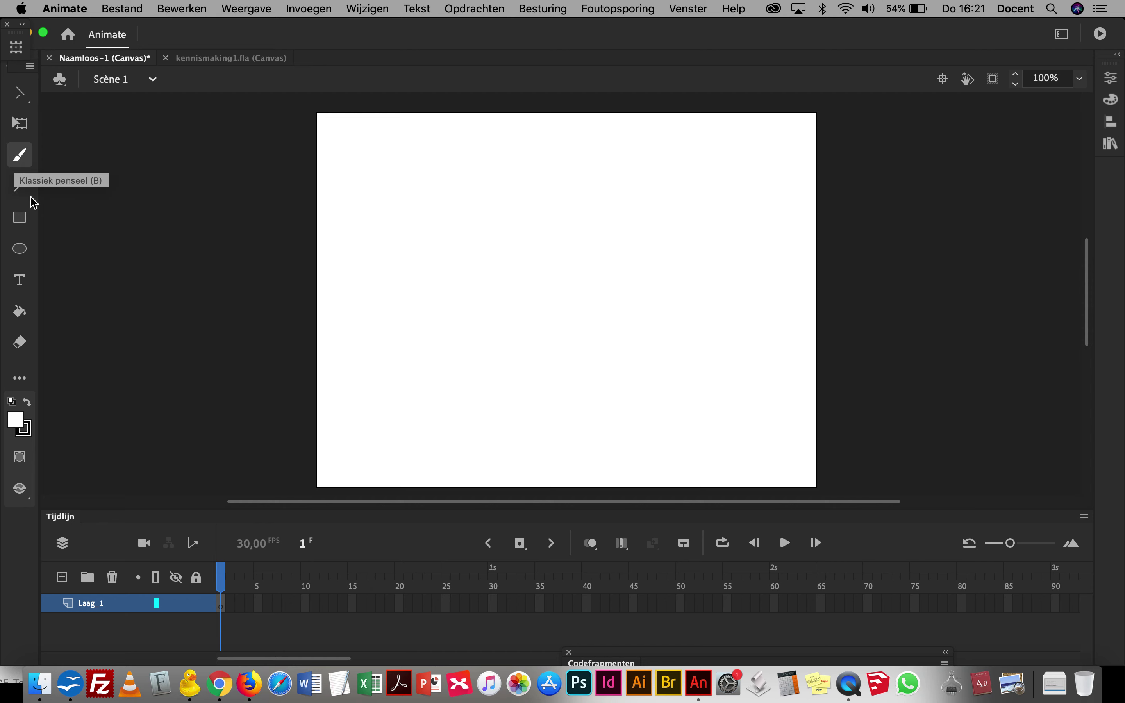
pyautogui.doubleClick(91, 604)
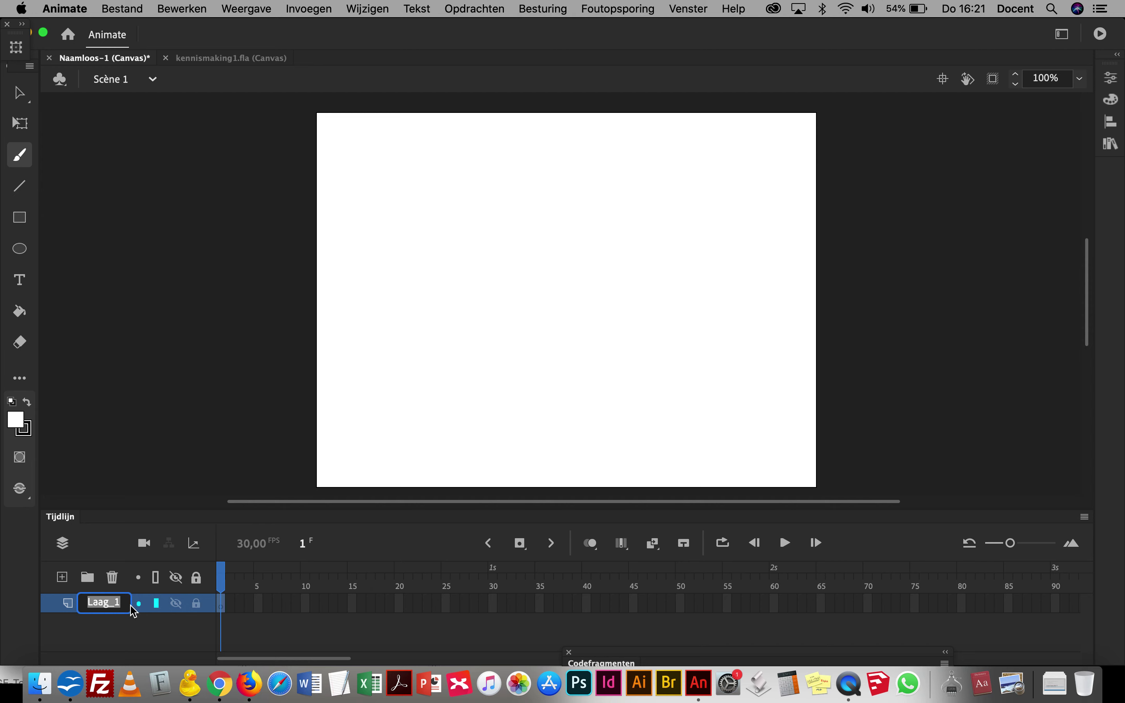
pyautogui.write('achtergrond')
pyautogui.press('Return')
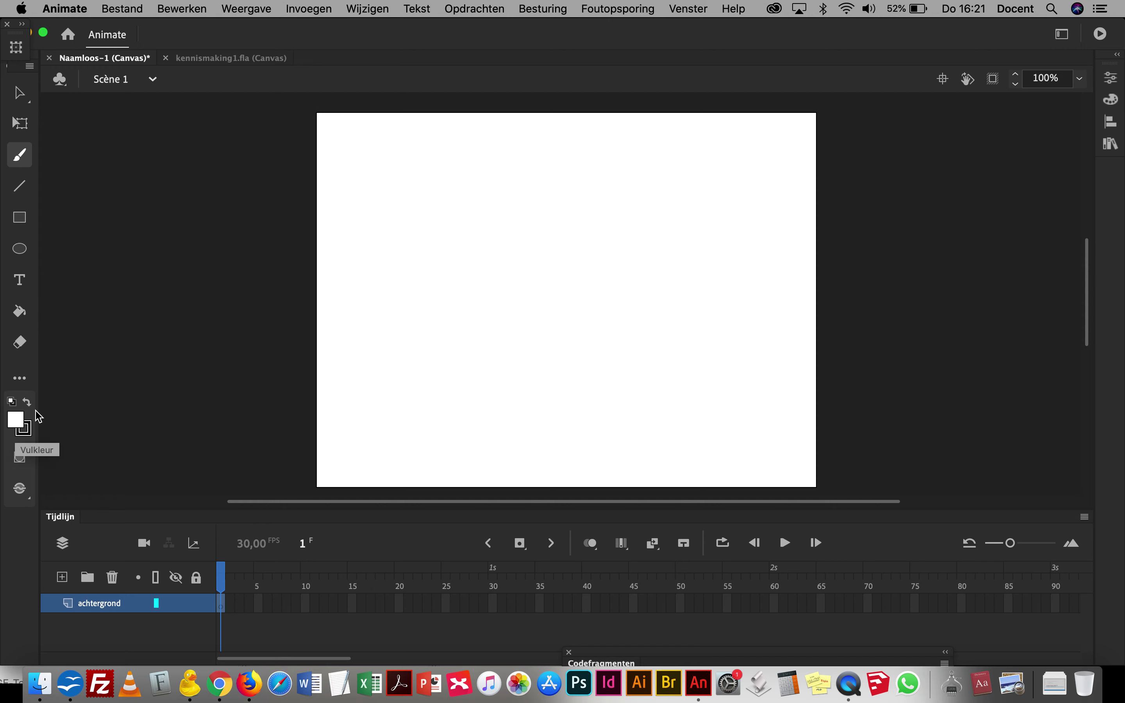
pyautogui.click(1109, 80)
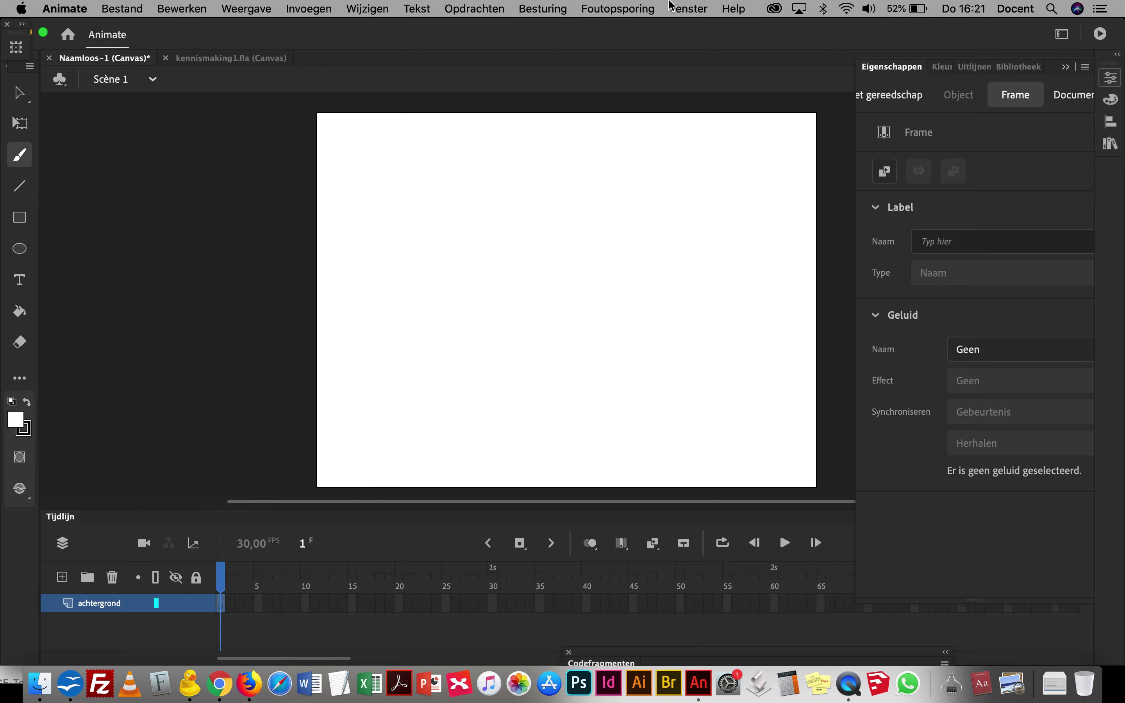
pyautogui.click(687, 8)
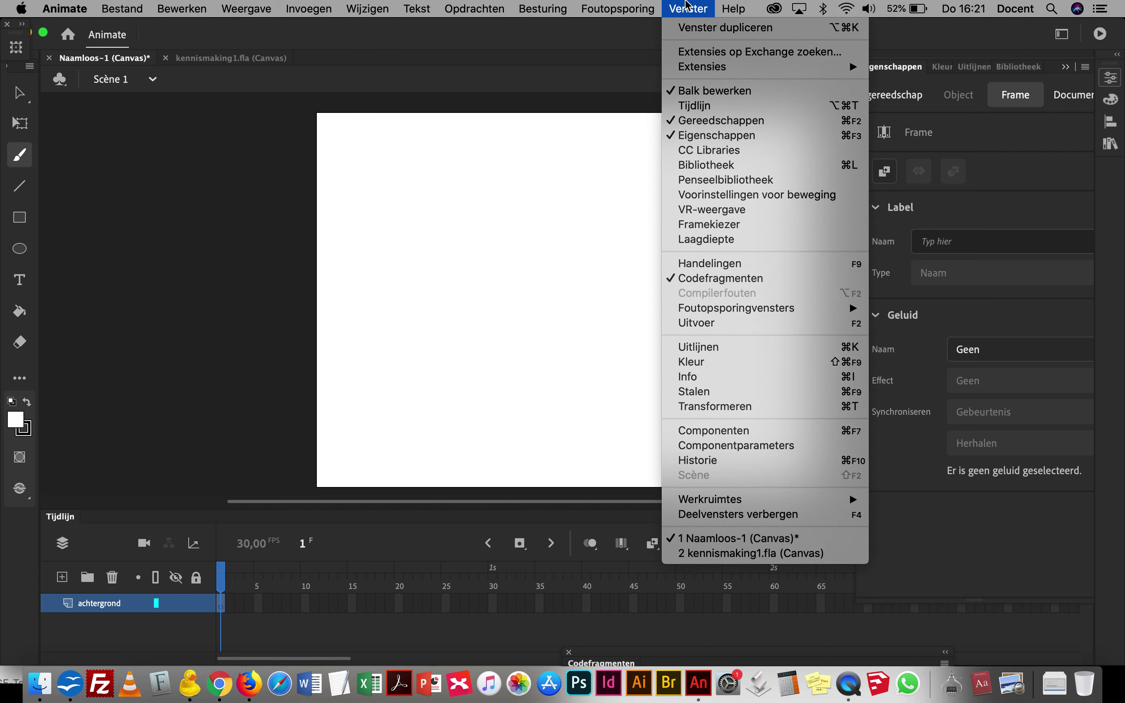
pyautogui.click(740, 130)
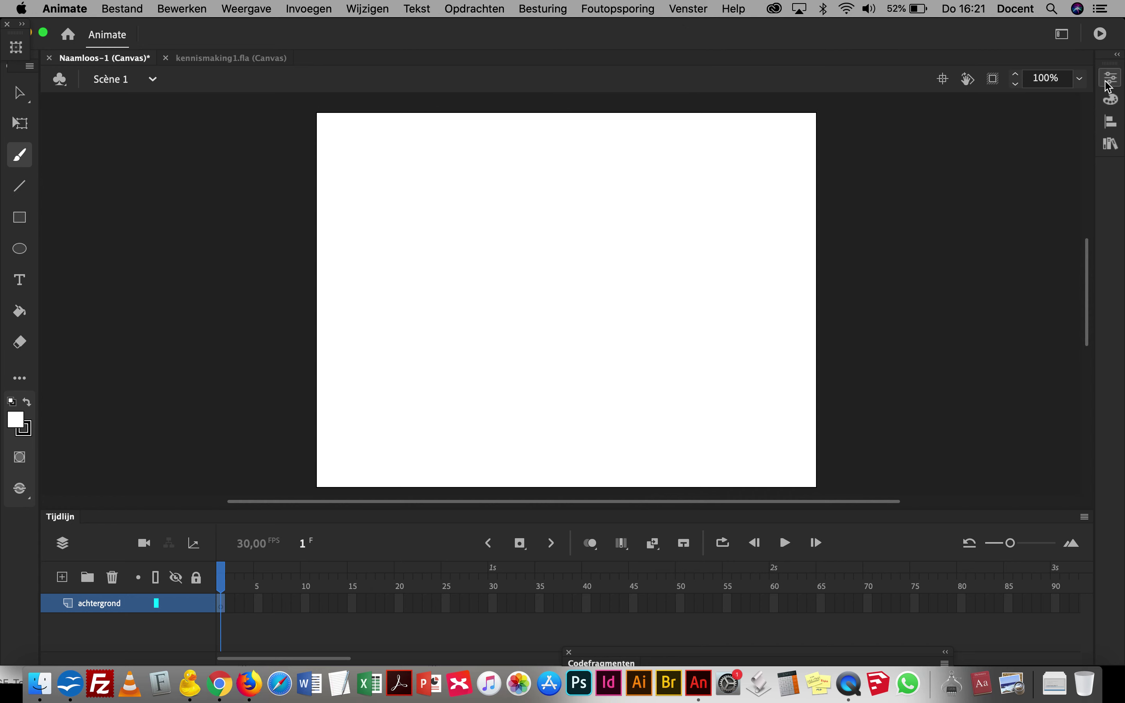
pyautogui.click(1109, 83)
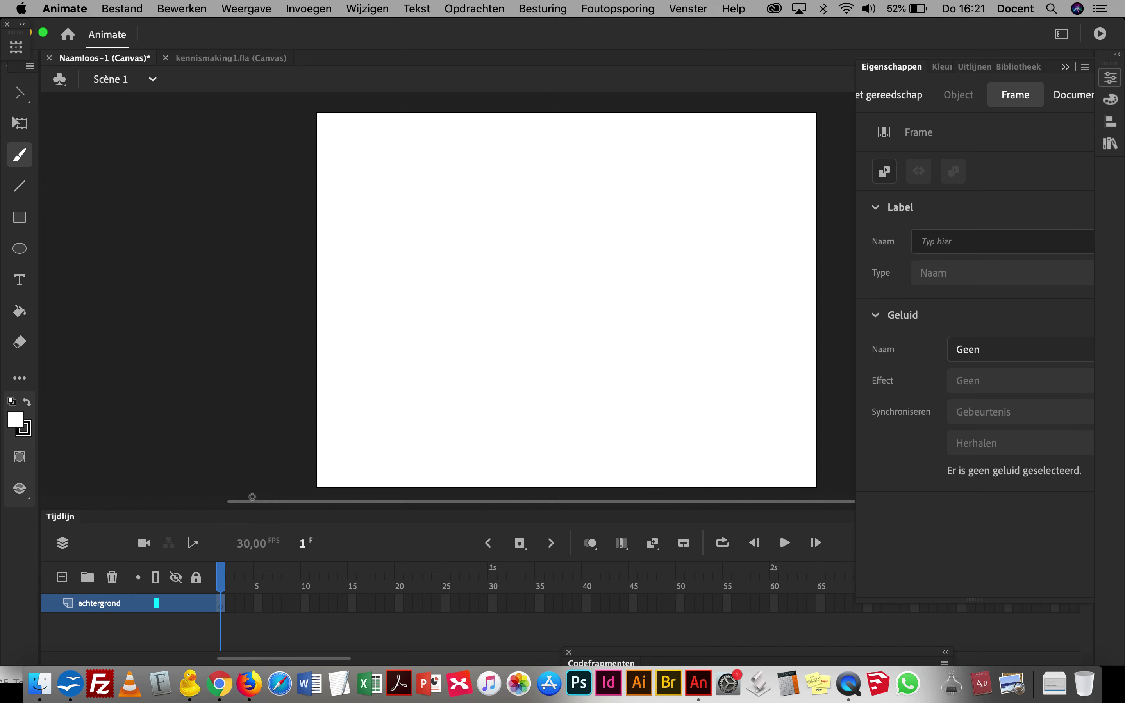
pyautogui.click(430, 417)
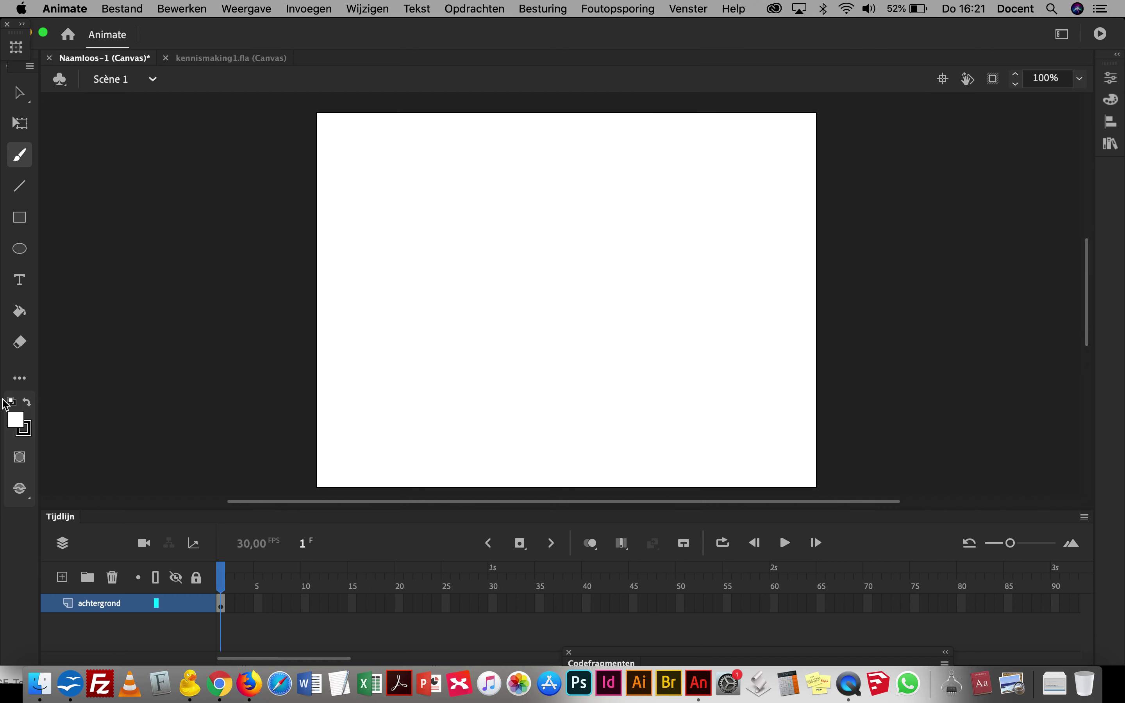
pyautogui.click(23, 90)
pyautogui.moveTo(211, 195)
pyautogui.mouseDown()
pyautogui.moveTo(427, 333)
pyautogui.moveTo(661, 442)
pyautogui.mouseUp()
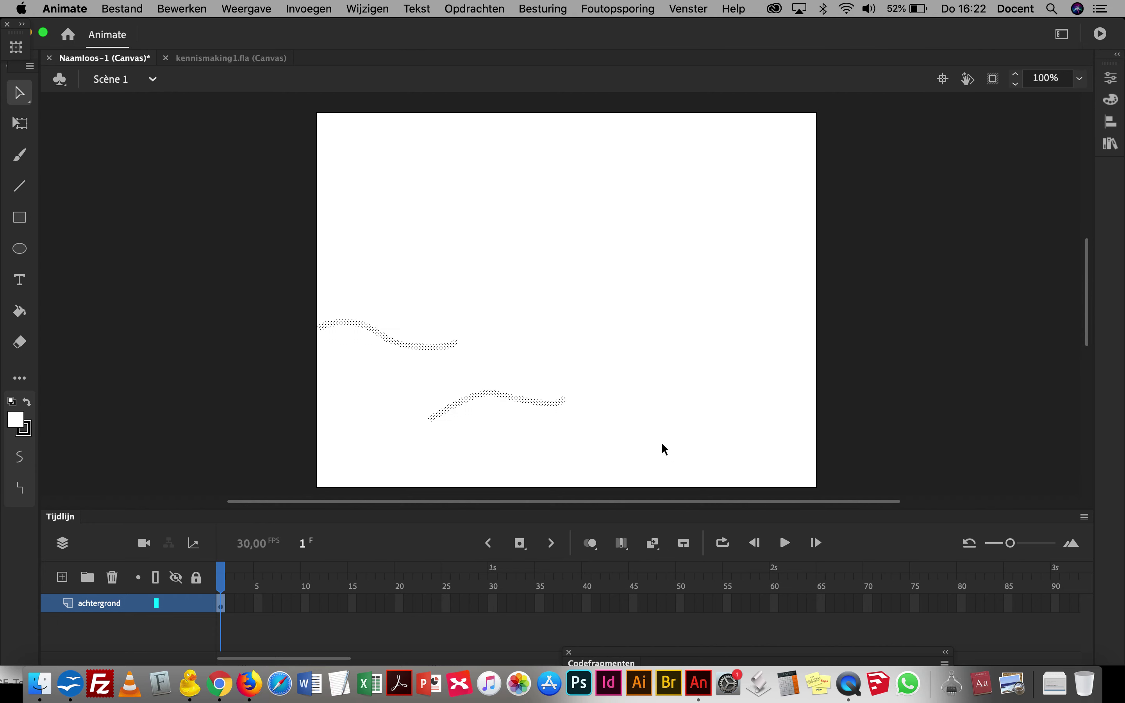
pyautogui.press('Delete')
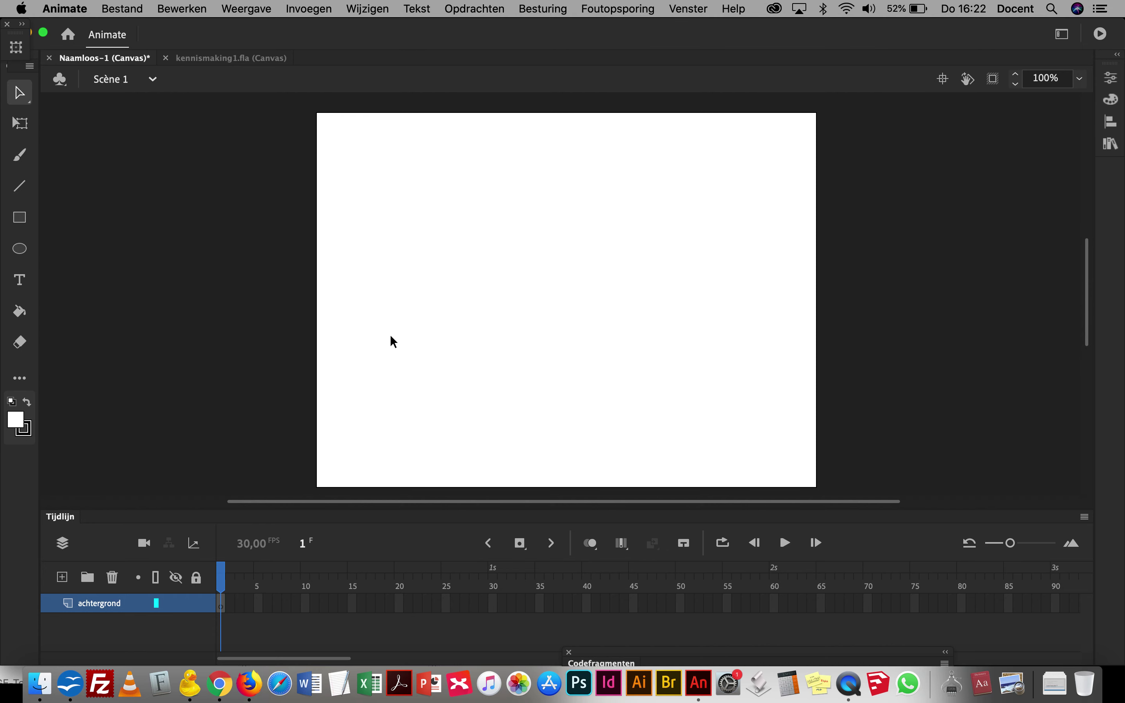
# Step: Paint a thick medium-green mountain ridge with two peaks across the full stage width, using an enlarged round Classic Brush
pyautogui.click(21, 430)
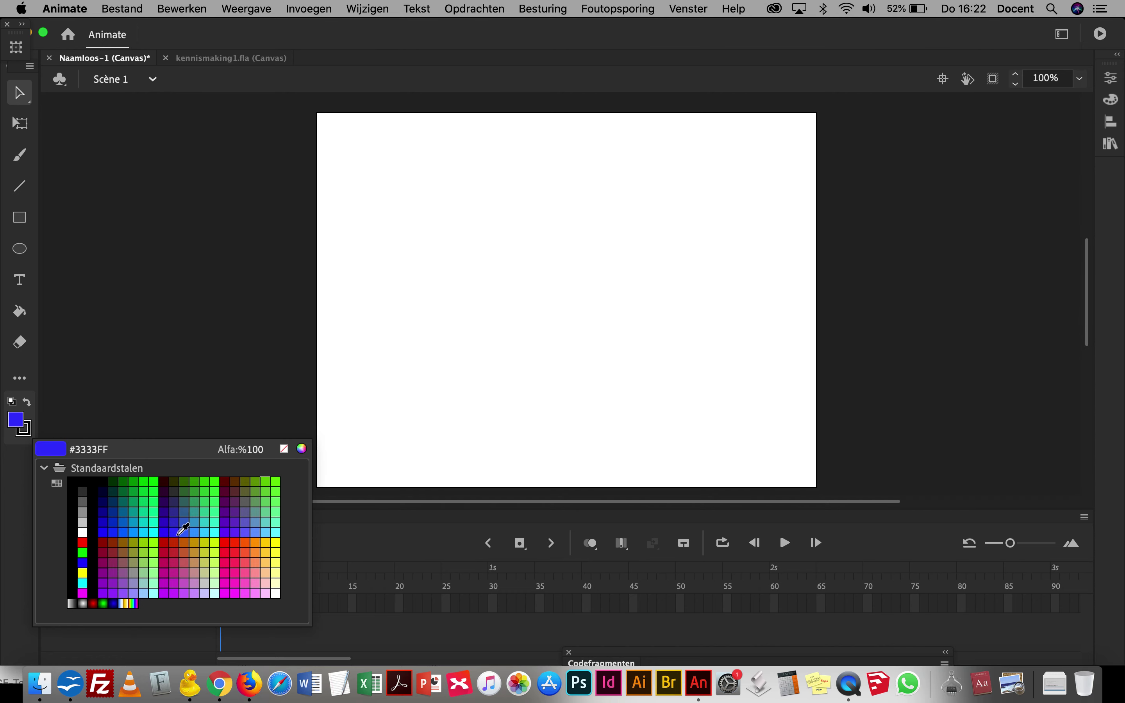
pyautogui.click(195, 502)
pyautogui.click(19, 154)
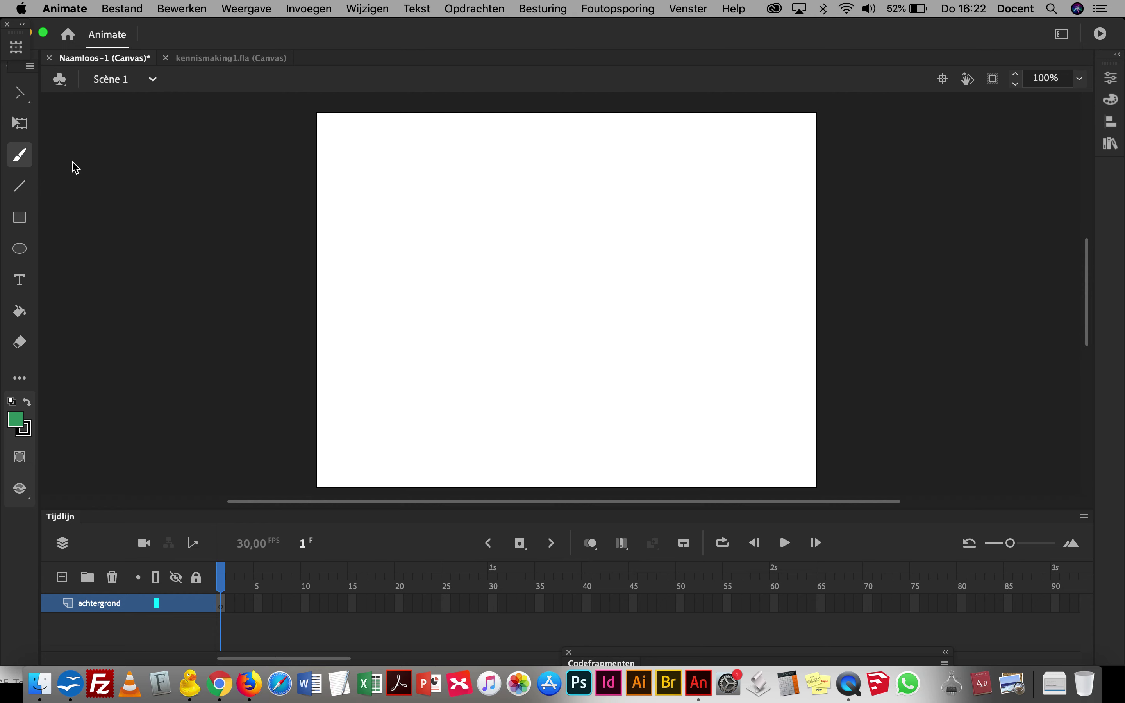
pyautogui.click(1110, 77)
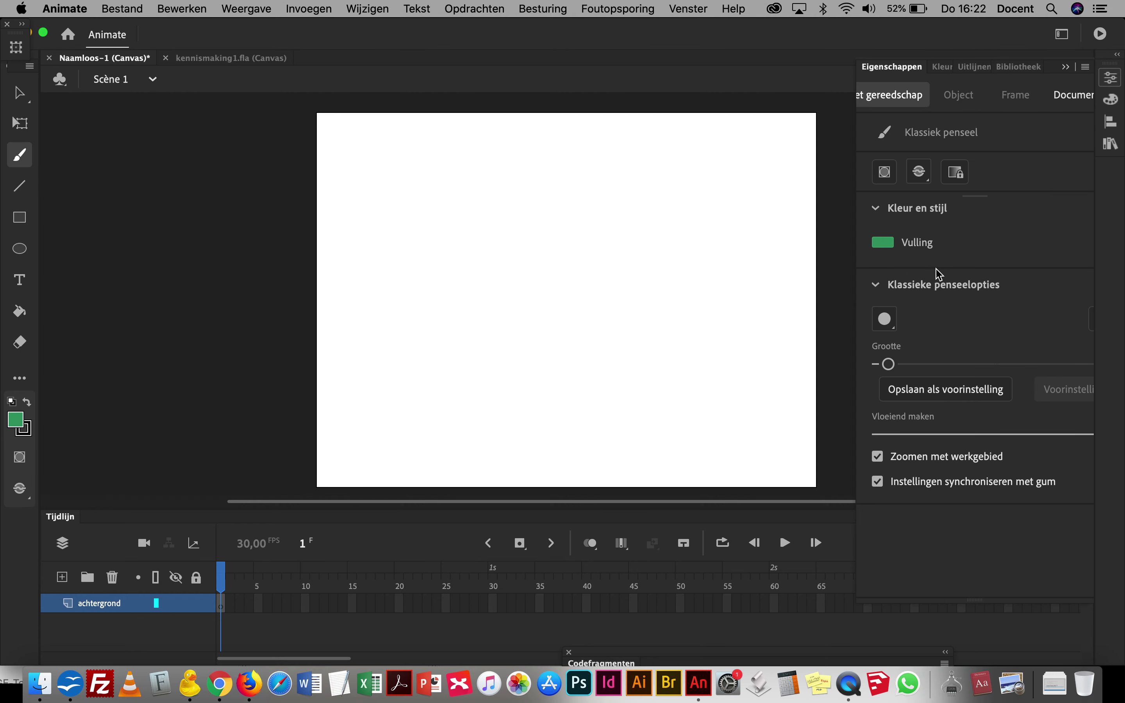
pyautogui.moveTo(888, 365); pyautogui.dragTo(929, 363)
pyautogui.click(885, 324)
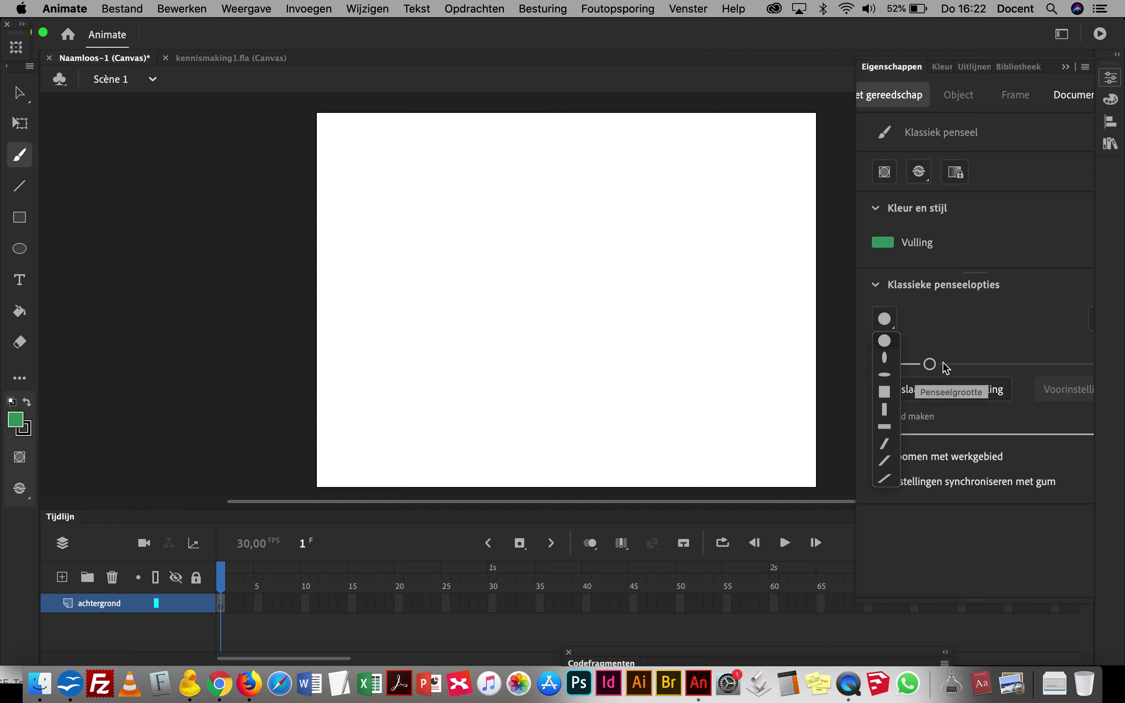
pyautogui.click(929, 365)
pyautogui.moveTo(928, 364); pyautogui.dragTo(915, 364)
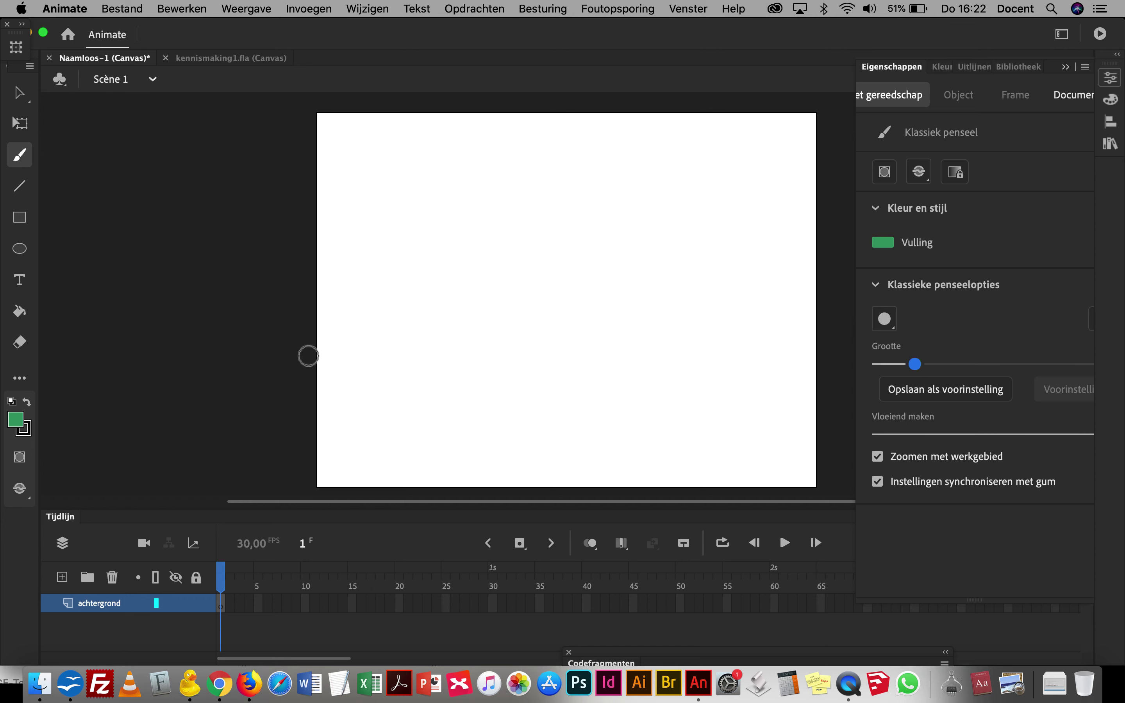
pyautogui.moveTo(308, 356)
pyautogui.mouseDown()
pyautogui.moveTo(433, 256)
pyautogui.moveTo(534, 375)
pyautogui.moveTo(583, 325)
pyautogui.moveTo(646, 216)
pyautogui.moveTo(744, 385)
pyautogui.moveTo(829, 280)
pyautogui.mouseUp()
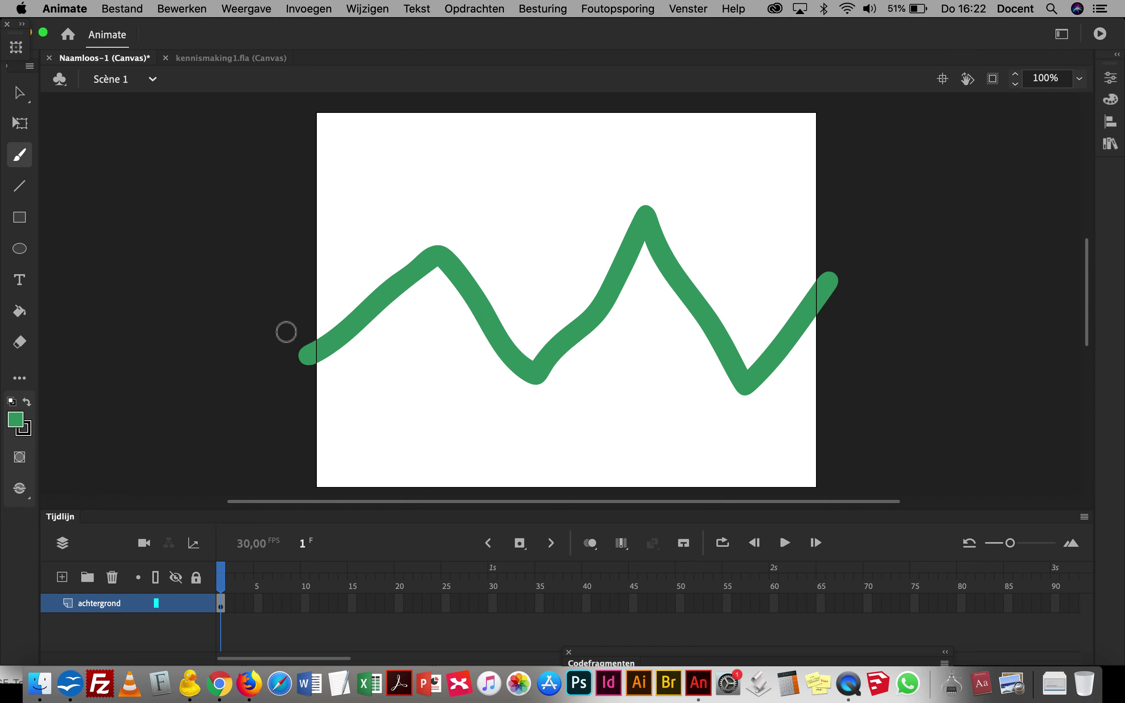
# Step: Close off the area below the ridge with straight lines along the stage's right edge and, in bright green, its bottom edge
pyautogui.click(20, 311)
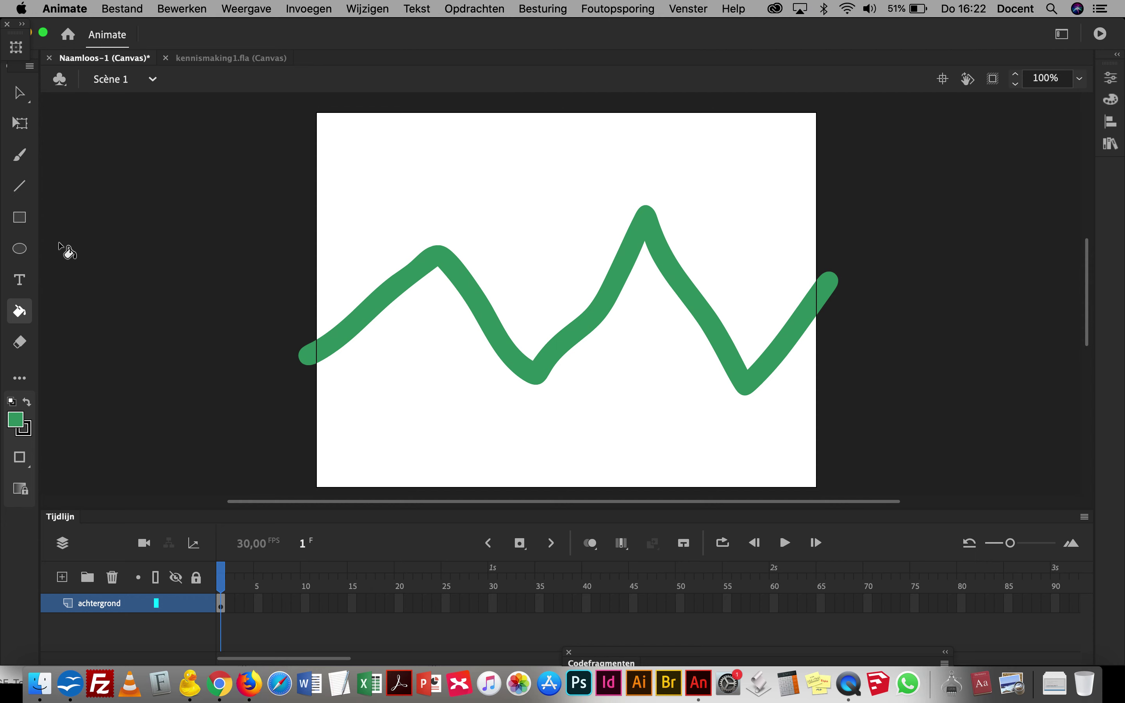
pyautogui.click(20, 186)
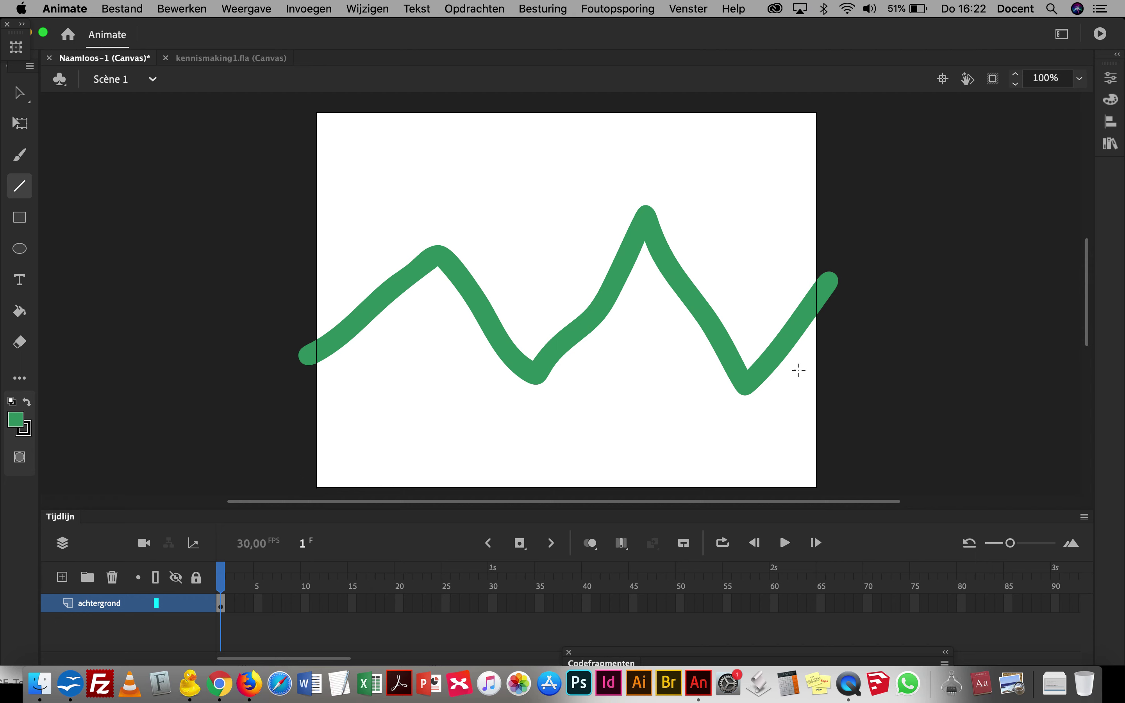
pyautogui.moveTo(817, 310)
pyautogui.mouseDown()
pyautogui.moveTo(835, 440)
pyautogui.moveTo(819, 488)
pyautogui.mouseUp()
pyautogui.click(23, 430)
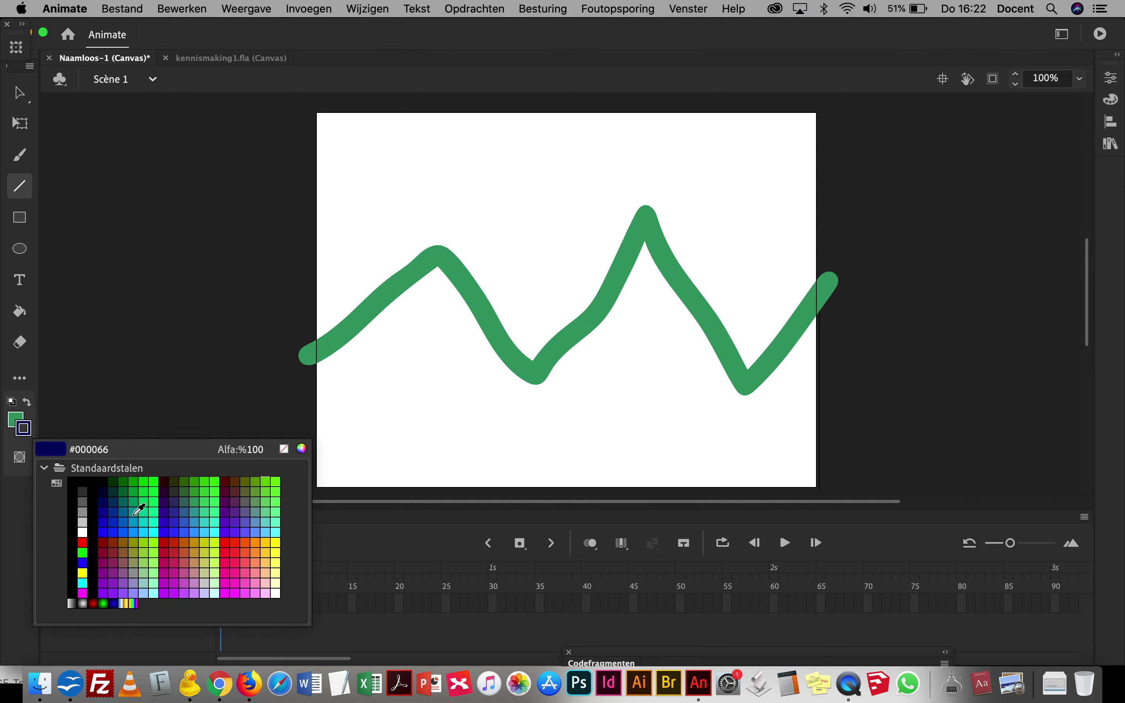
pyautogui.click(212, 482)
pyautogui.moveTo(318, 488); pyautogui.dragTo(821, 489)
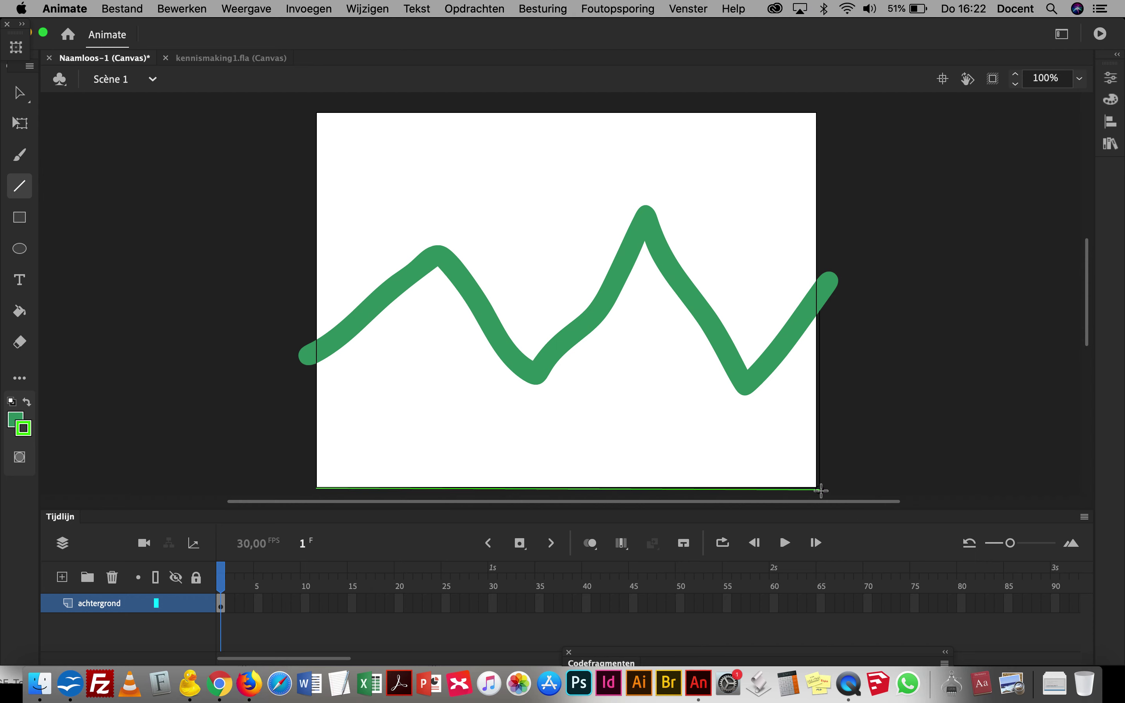
# Step: Fill the enclosed area below the ridge with the same medium green using the Paint Bucket
pyautogui.click(18, 314)
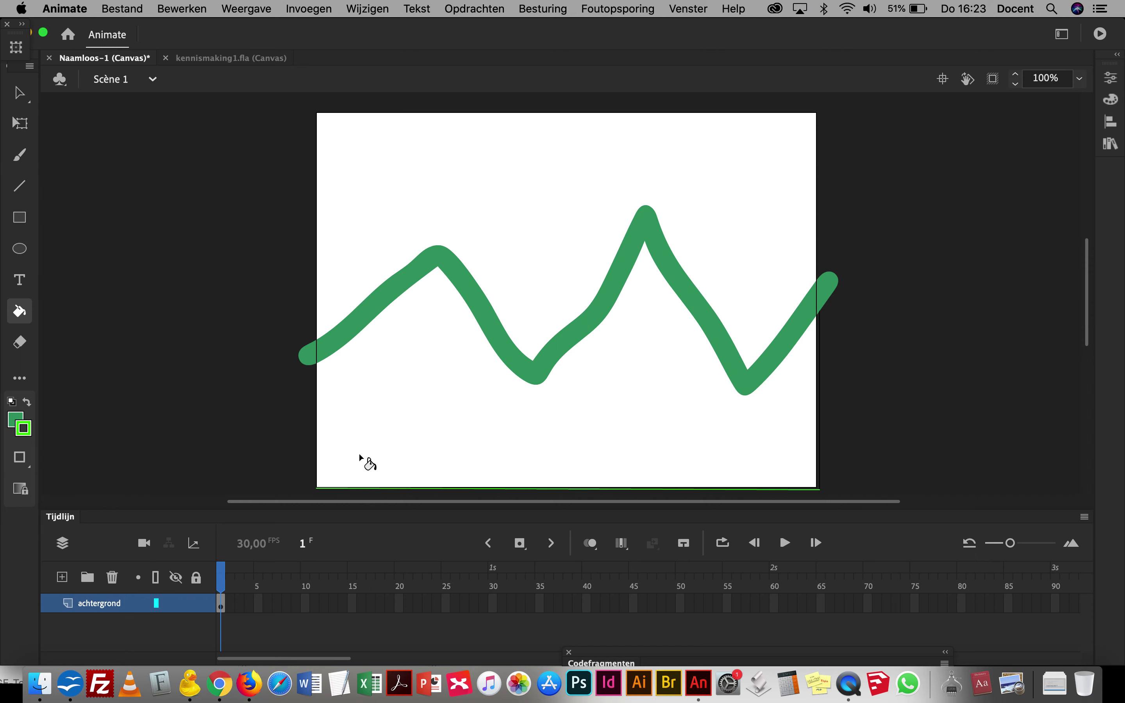
pyautogui.click(427, 402)
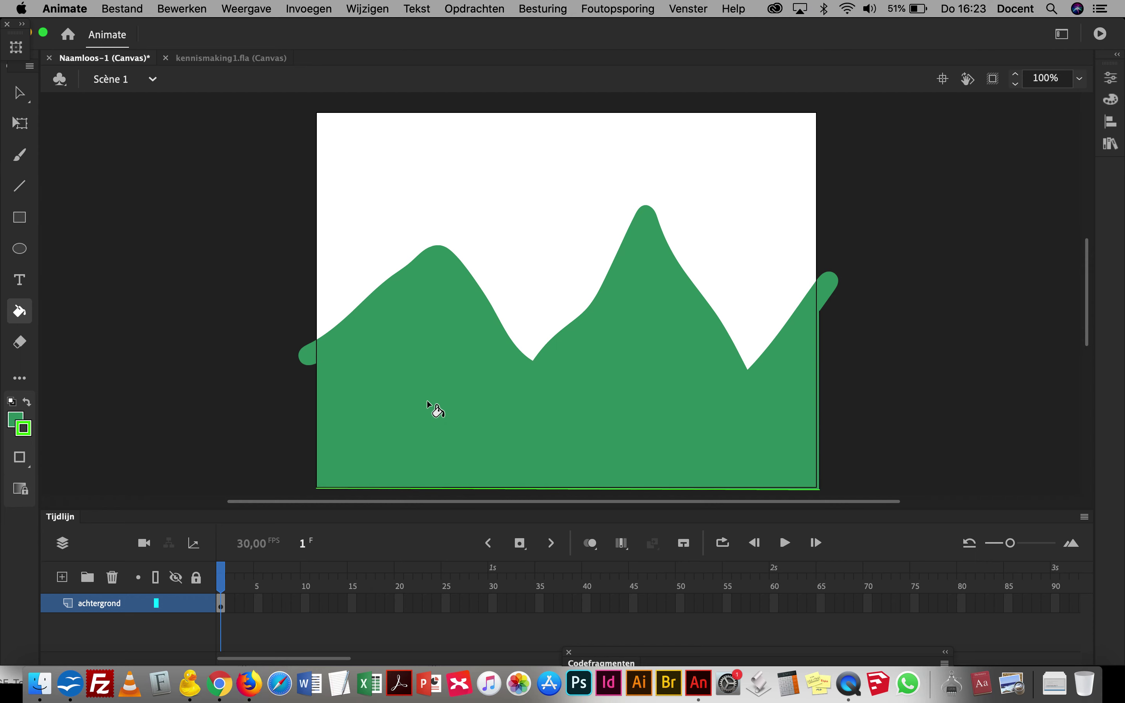
pyautogui.click(20, 94)
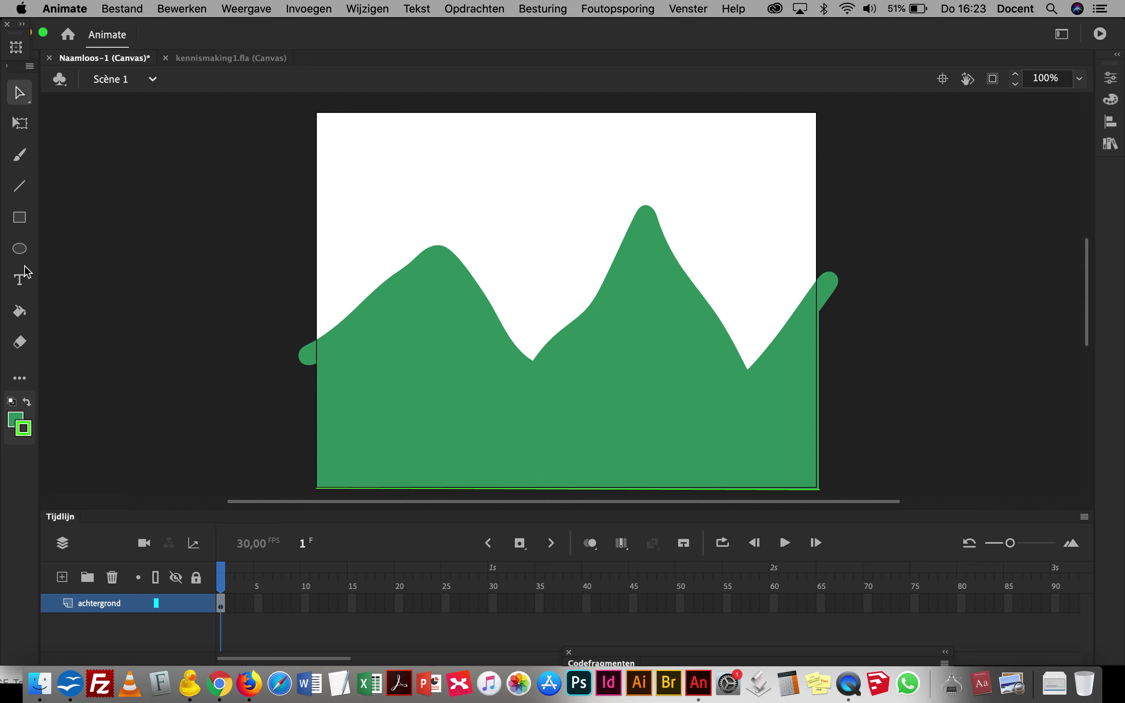
# Step: Paint a dark green peak in the valley between the two mountains and fill its inside with the same dark green
pyautogui.click(21, 157)
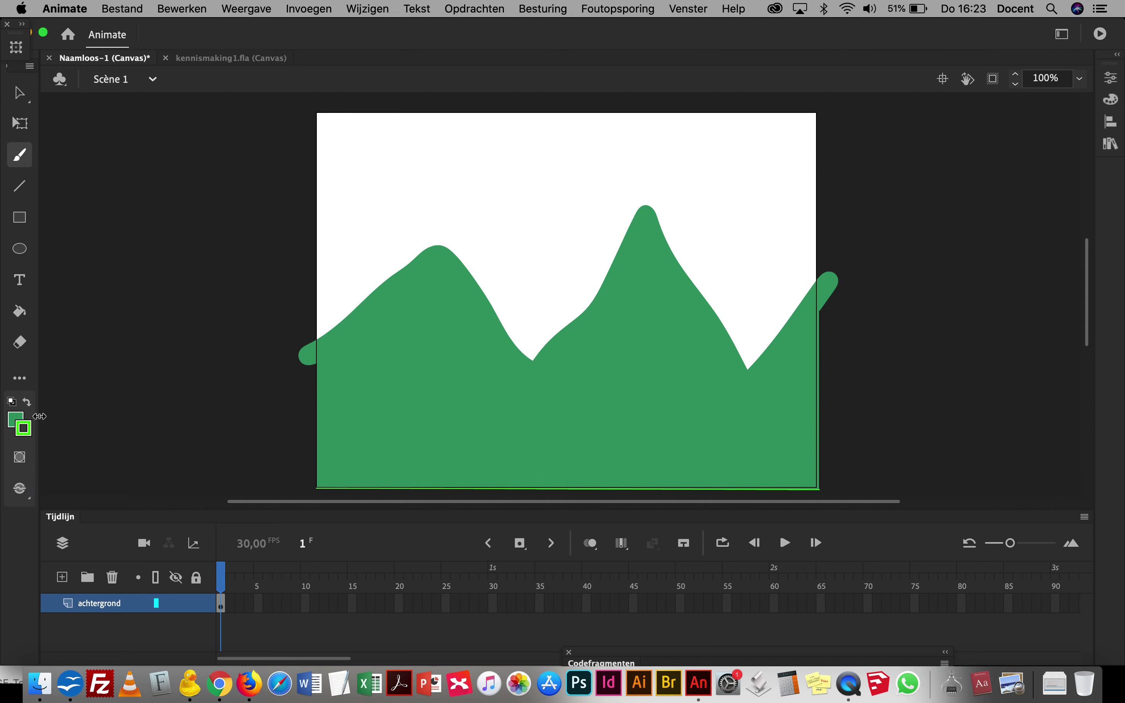
pyautogui.click(17, 420)
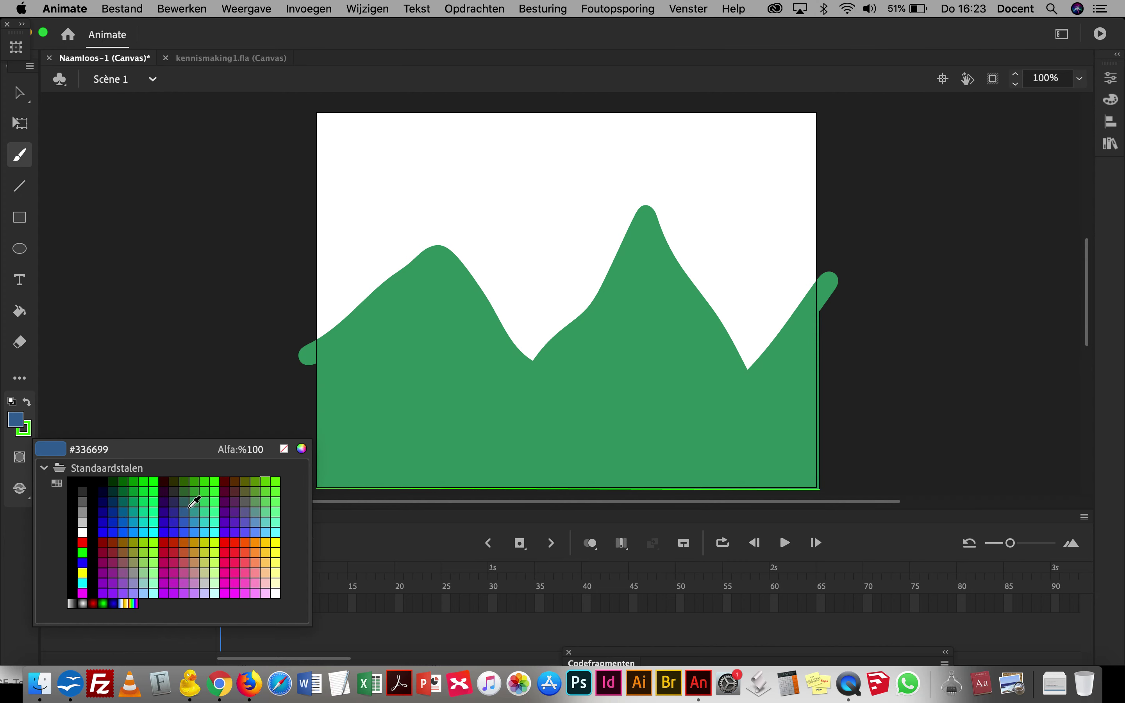
pyautogui.click(188, 494)
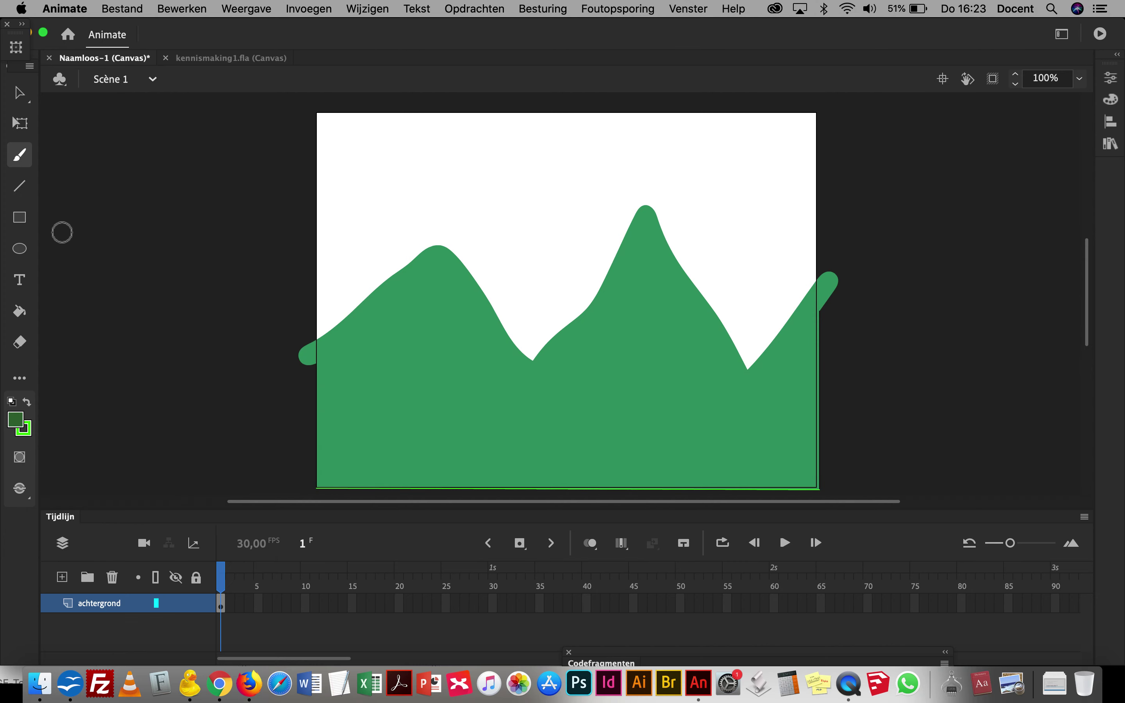
pyautogui.moveTo(480, 295)
pyautogui.mouseDown()
pyautogui.moveTo(521, 228)
pyautogui.moveTo(589, 290)
pyautogui.mouseUp()
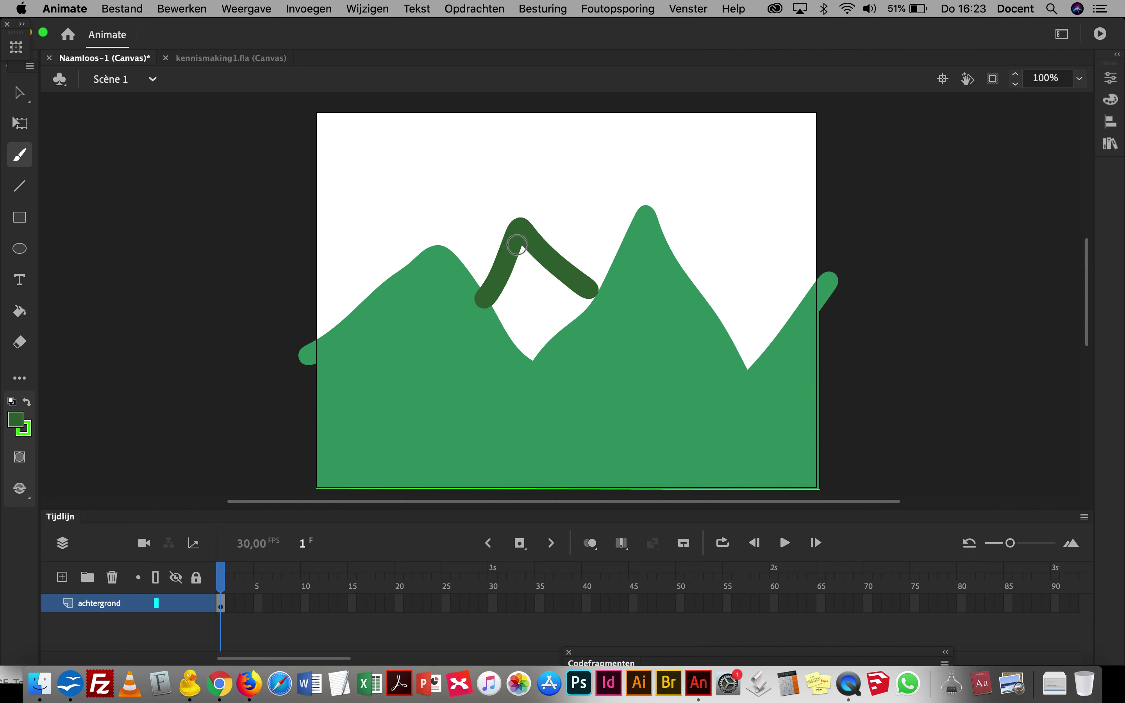
pyautogui.click(19, 311)
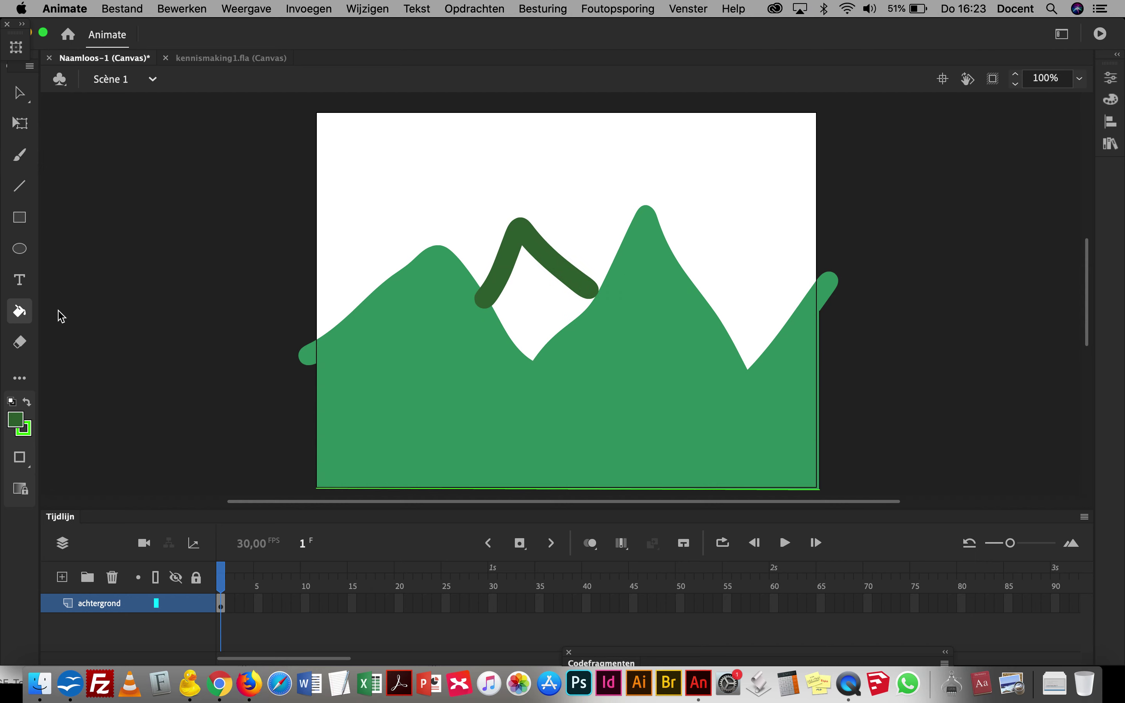
pyautogui.click(531, 285)
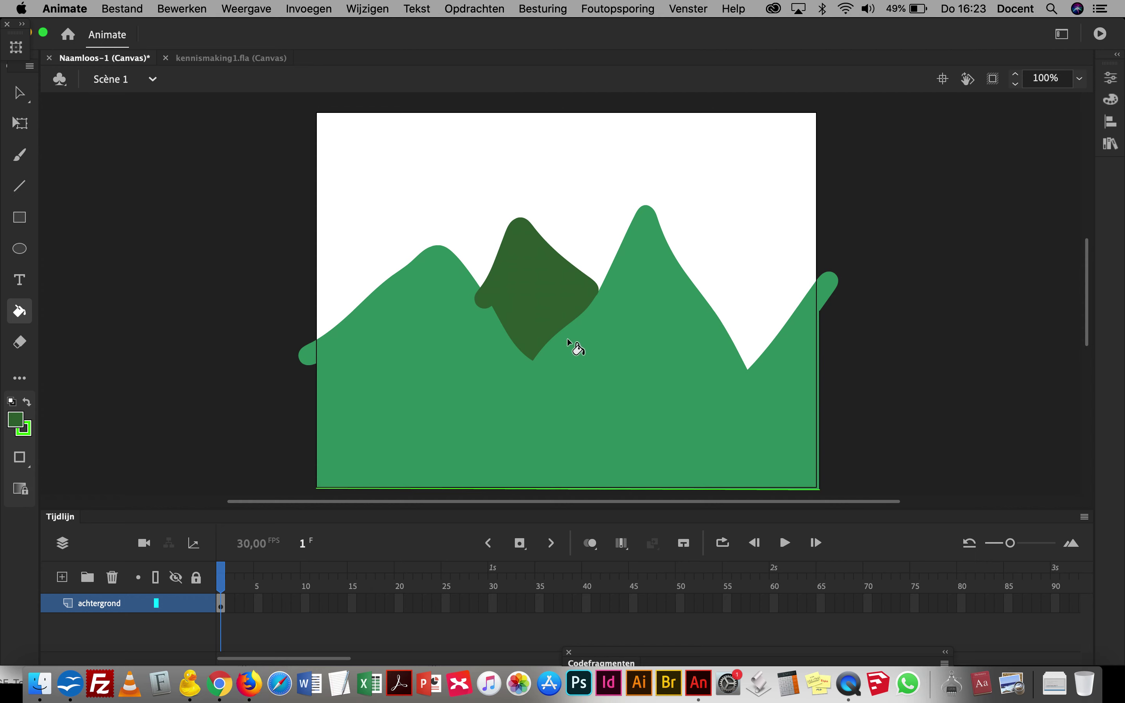
# Step: Paint a second dark green peak across the valley near the stage's right edge and fill its inside
pyautogui.click(20, 157)
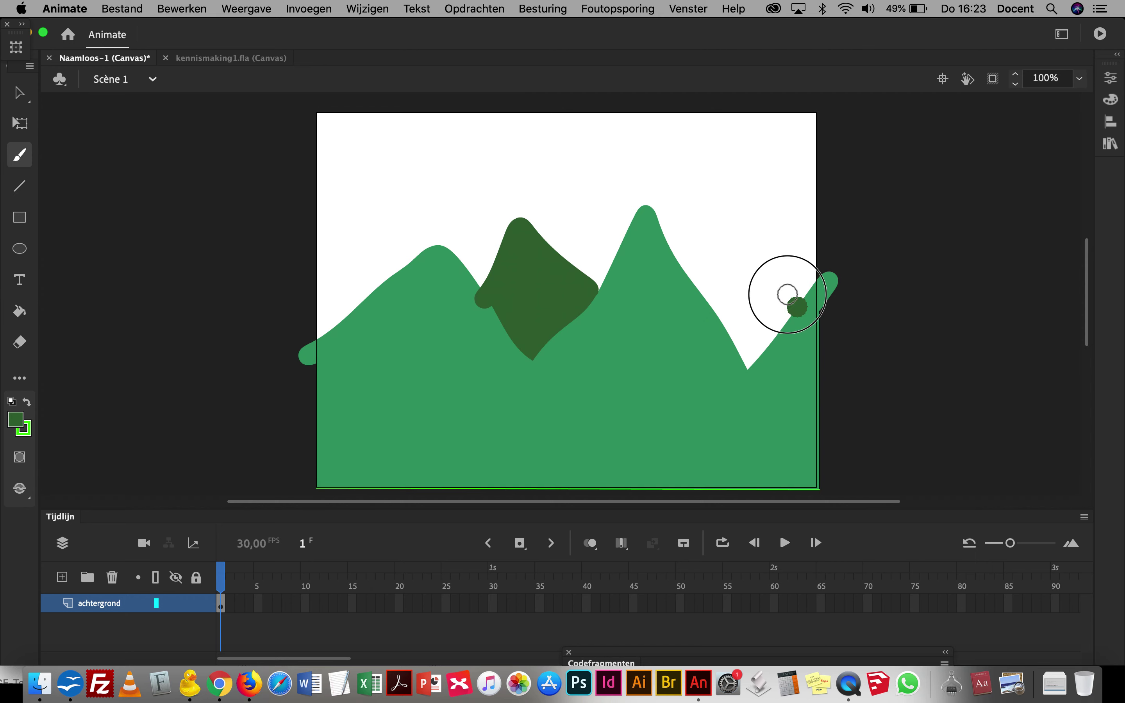
pyautogui.moveTo(787, 295)
pyautogui.mouseDown()
pyautogui.moveTo(772, 246)
pyautogui.moveTo(717, 310)
pyautogui.mouseUp()
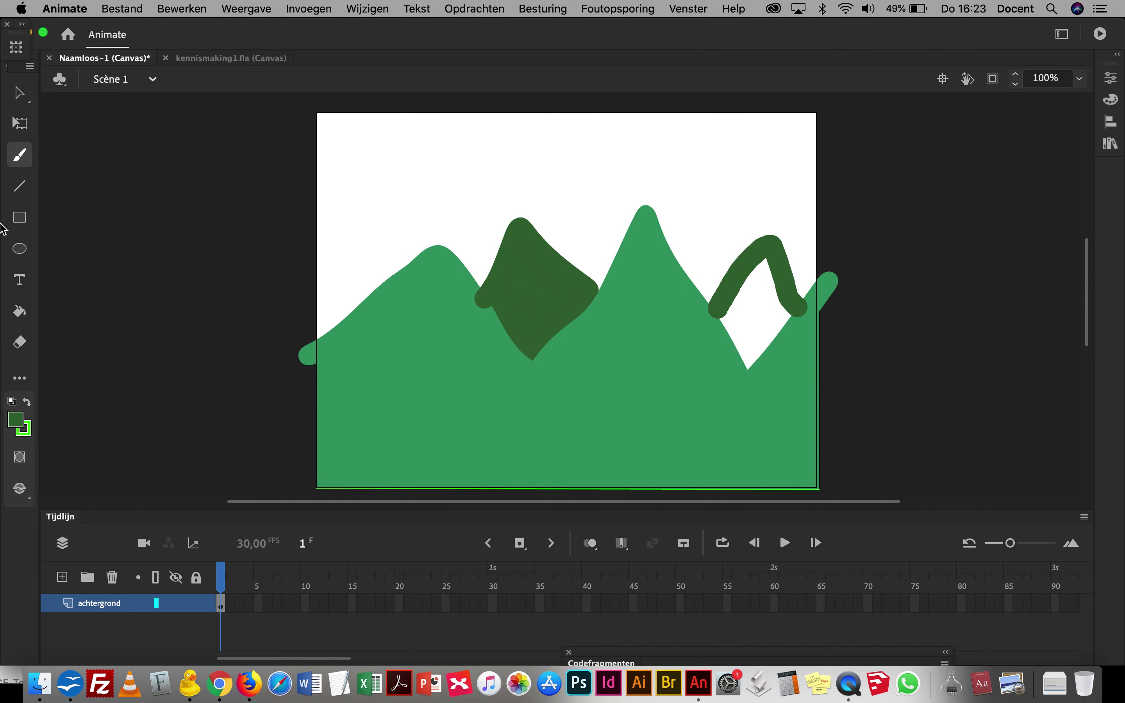
pyautogui.click(19, 311)
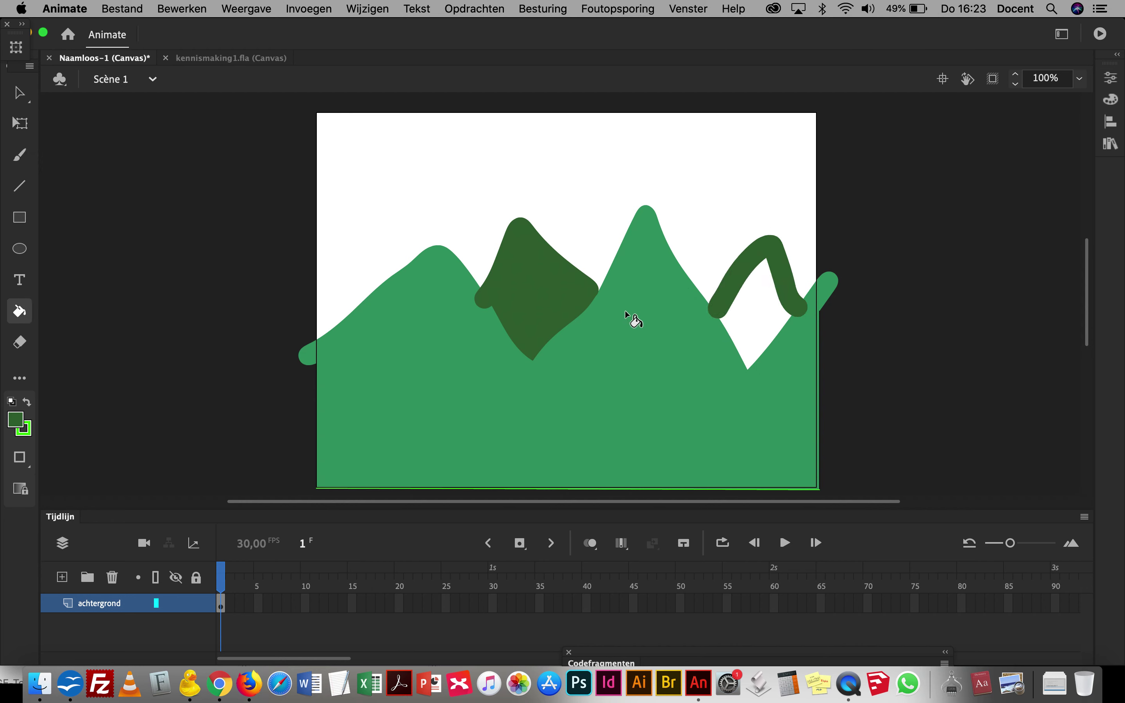
pyautogui.click(750, 317)
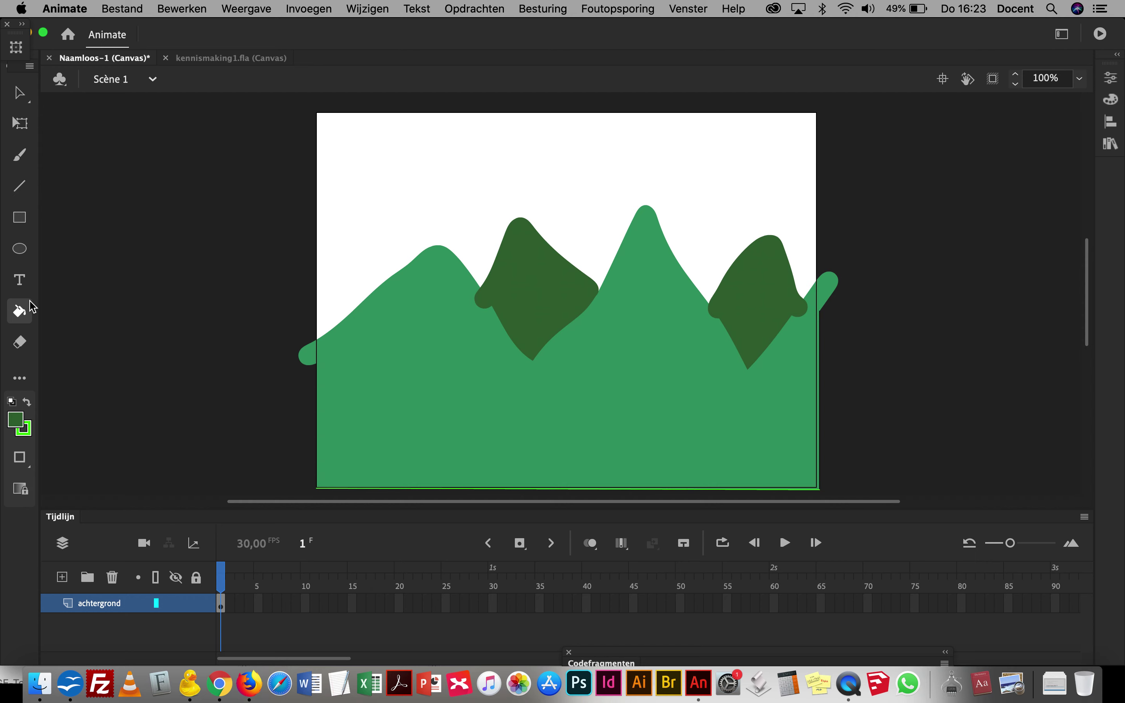
# Step: Enclose the sky above the ridge with straight light blue lines along the stage's left, top and right edges
pyautogui.click(20, 185)
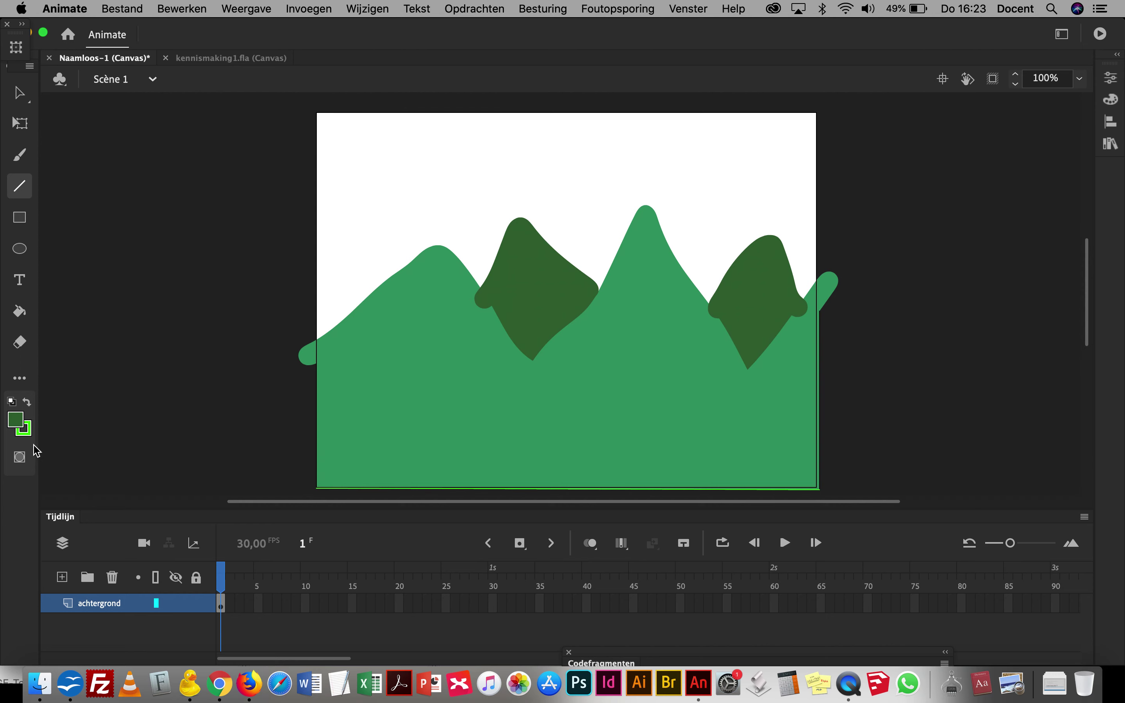
pyautogui.click(27, 432)
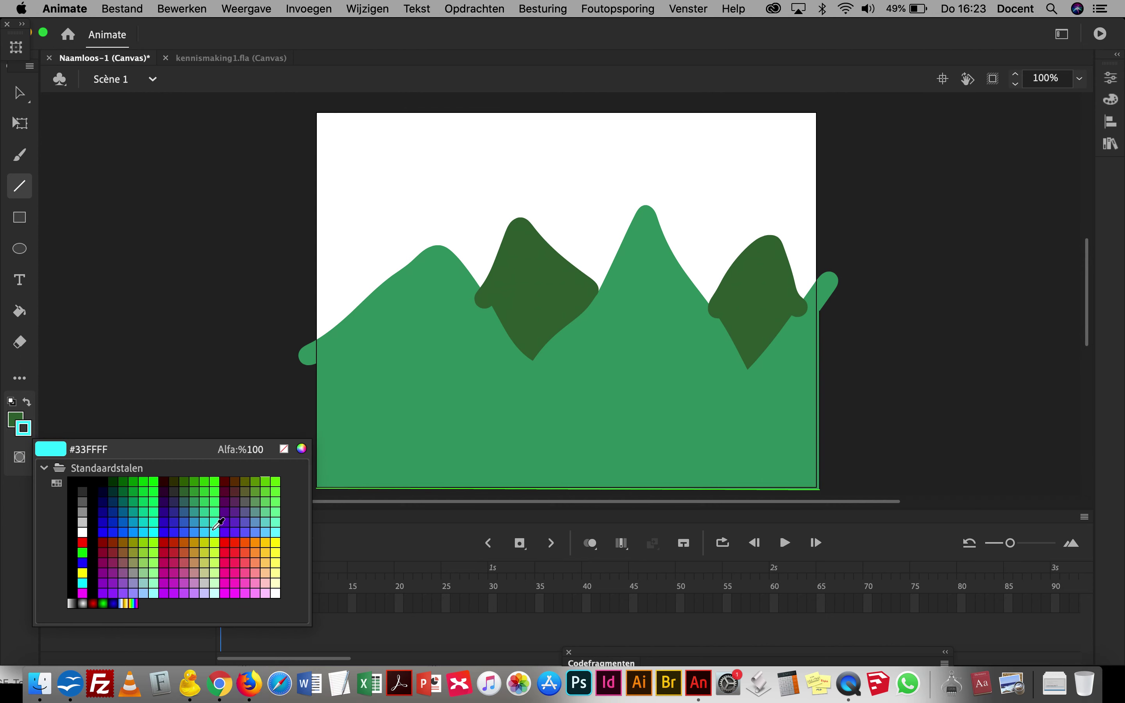
pyautogui.click(205, 532)
pyautogui.moveTo(317, 339); pyautogui.dragTo(318, 110)
pyautogui.moveTo(317, 110)
pyautogui.mouseDown()
pyautogui.moveTo(817, 111)
pyautogui.moveTo(821, 278)
pyautogui.mouseUp()
# Step: Fill the enclosed sky area above the mountains with bright blue using the Paint Bucket
pyautogui.click(19, 310)
pyautogui.click(16, 419)
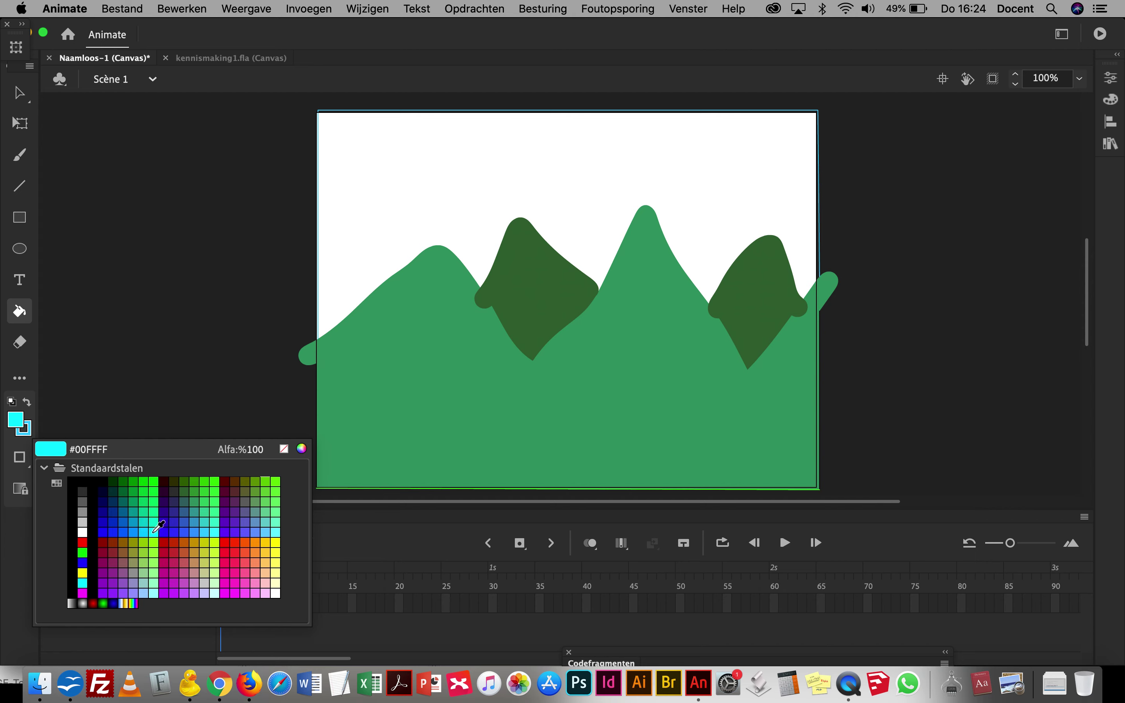
pyautogui.click(149, 533)
pyautogui.click(451, 187)
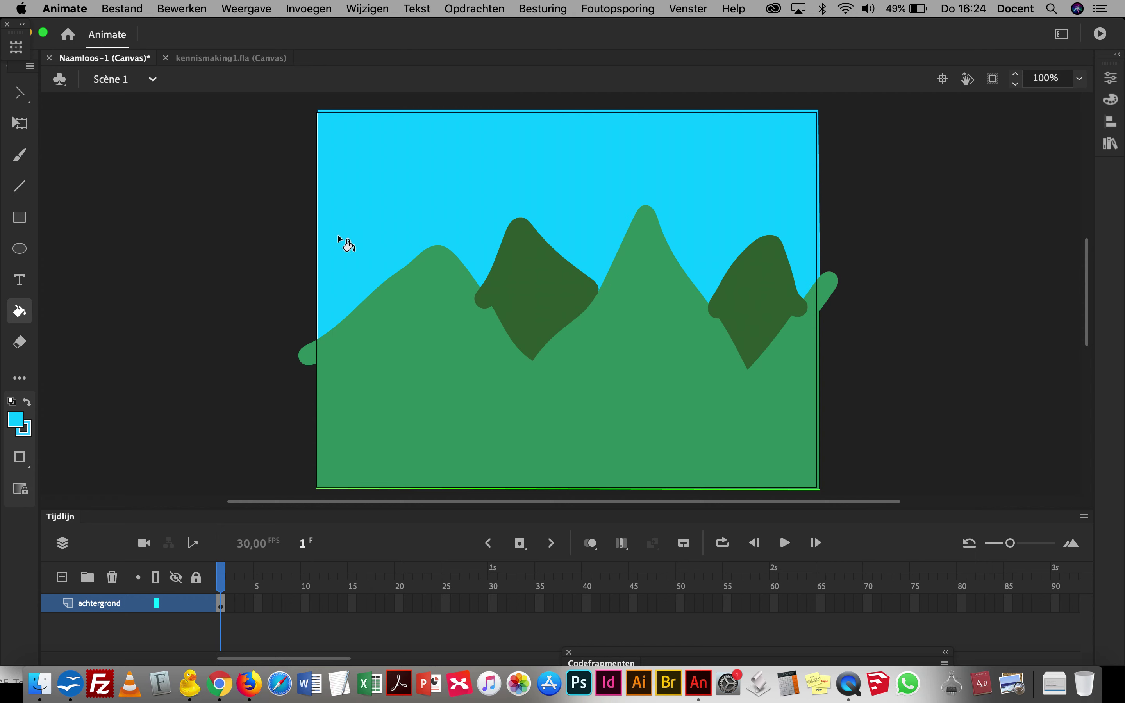
# Step: Try moving the dark green peak between the two mountains toward the lower right, and undo the move
pyautogui.click(20, 93)
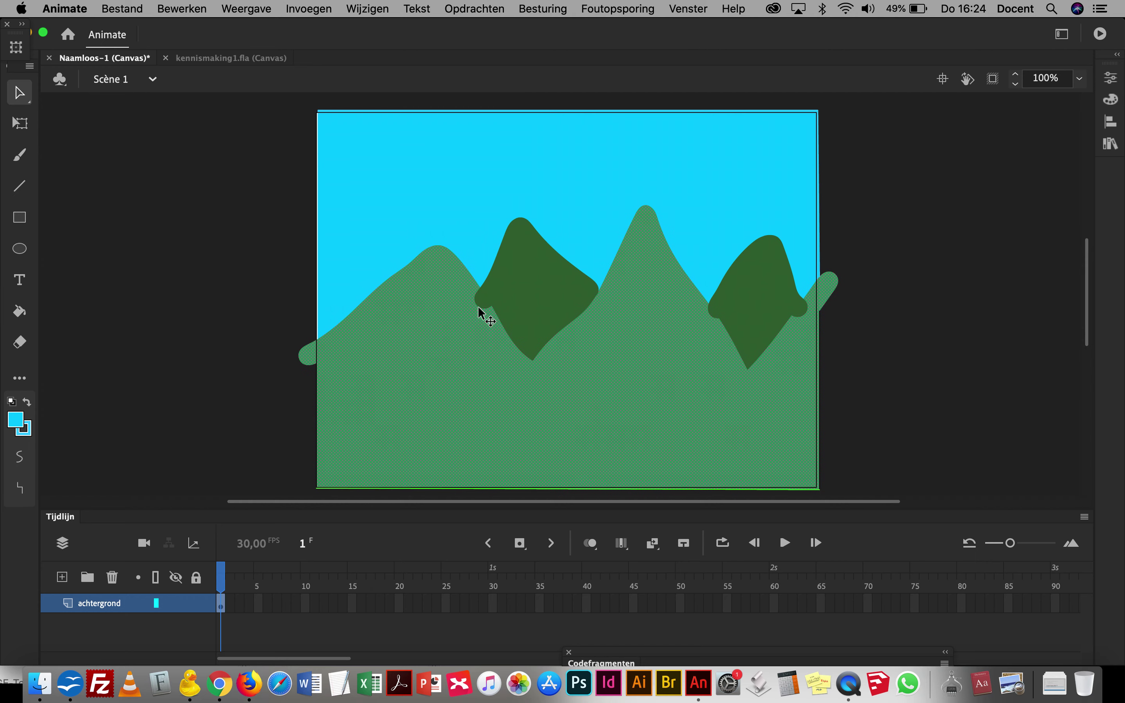
pyautogui.click(533, 289)
pyautogui.moveTo(527, 280); pyautogui.dragTo(610, 339)
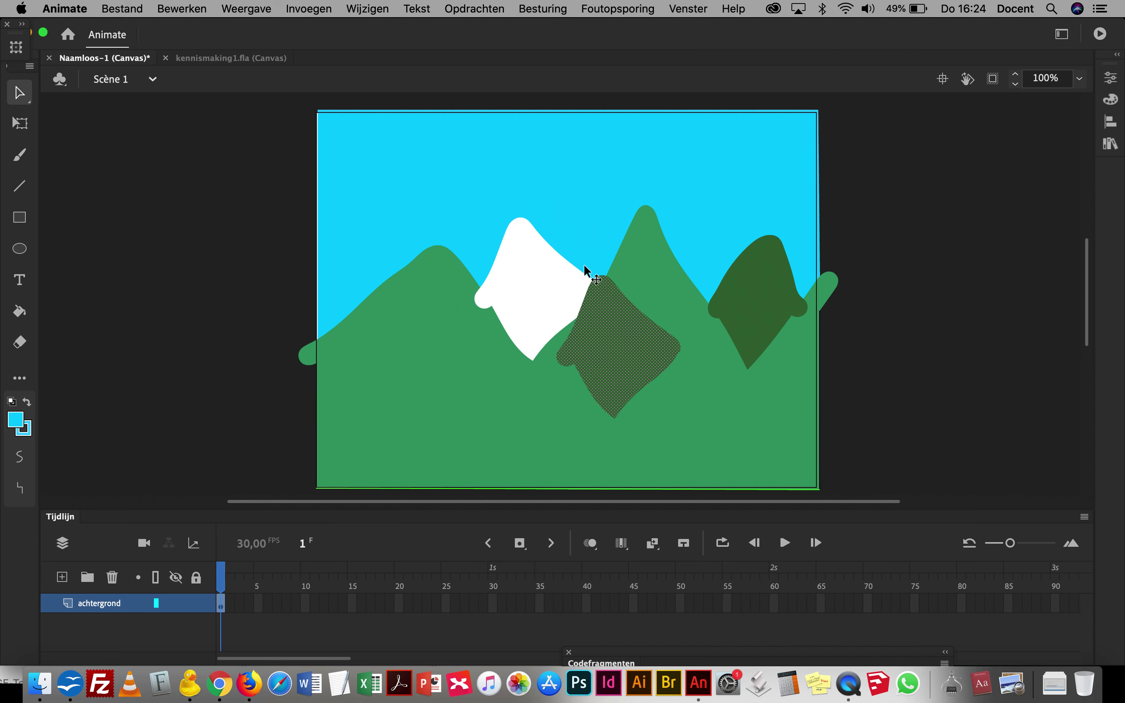
pyautogui.press('super+z')
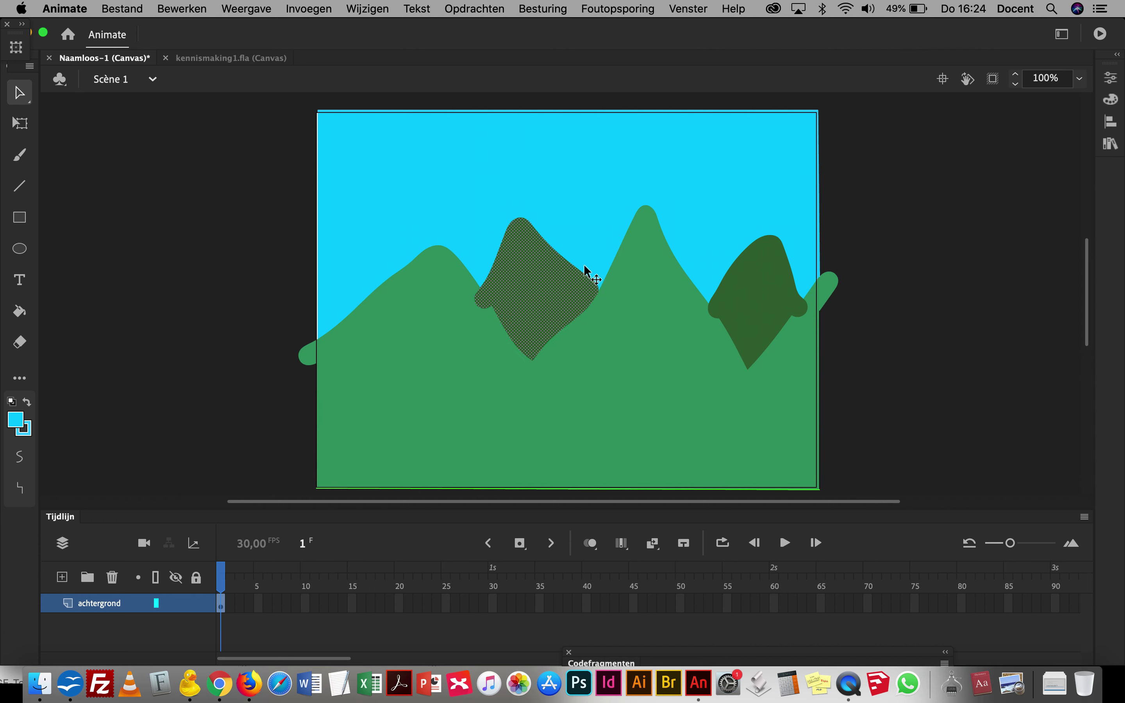
pyautogui.click(871, 195)
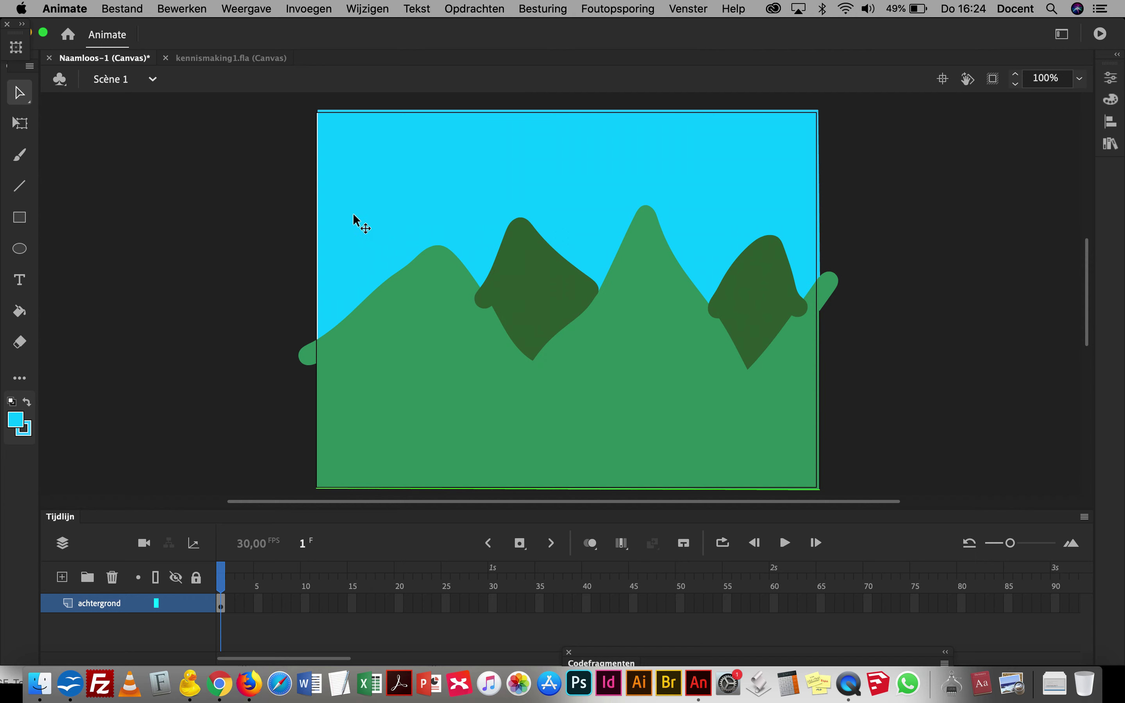
# Step: Select and delete the rounded ridge ends that stick out beyond the stage's left and right edges
pyautogui.moveTo(284, 321); pyautogui.dragTo(318, 389)
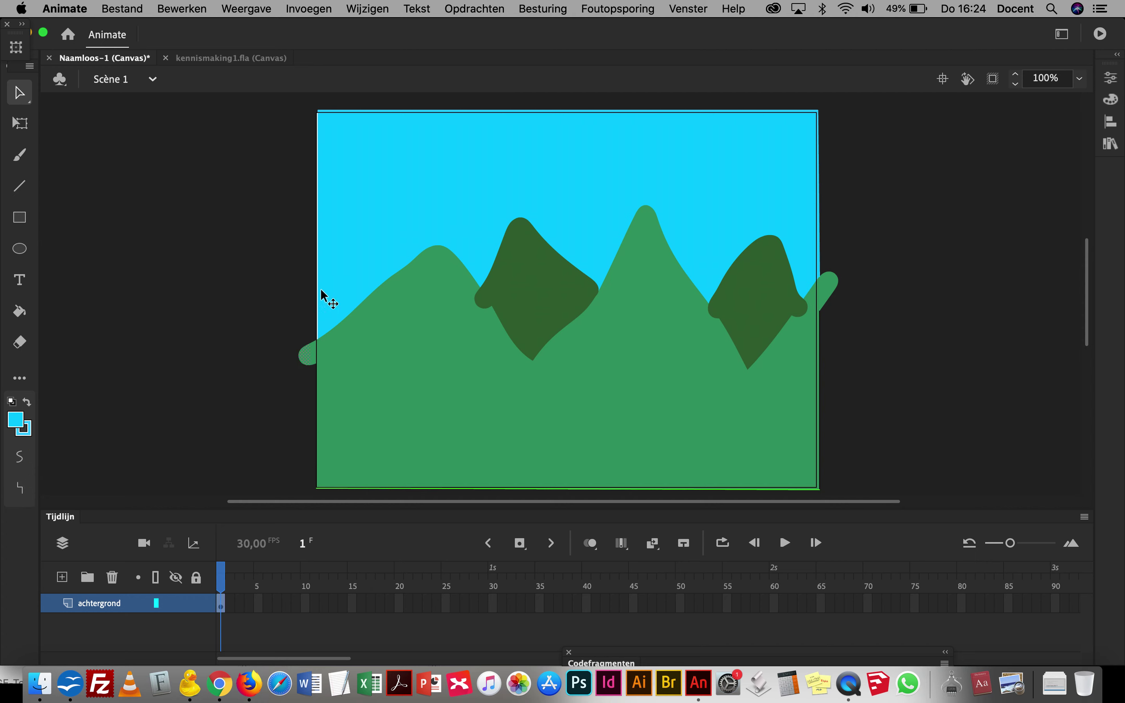
pyautogui.moveTo(271, 307); pyautogui.dragTo(313, 370)
pyautogui.press('Delete')
pyautogui.moveTo(866, 235); pyautogui.dragTo(827, 328)
pyautogui.press('Delete')
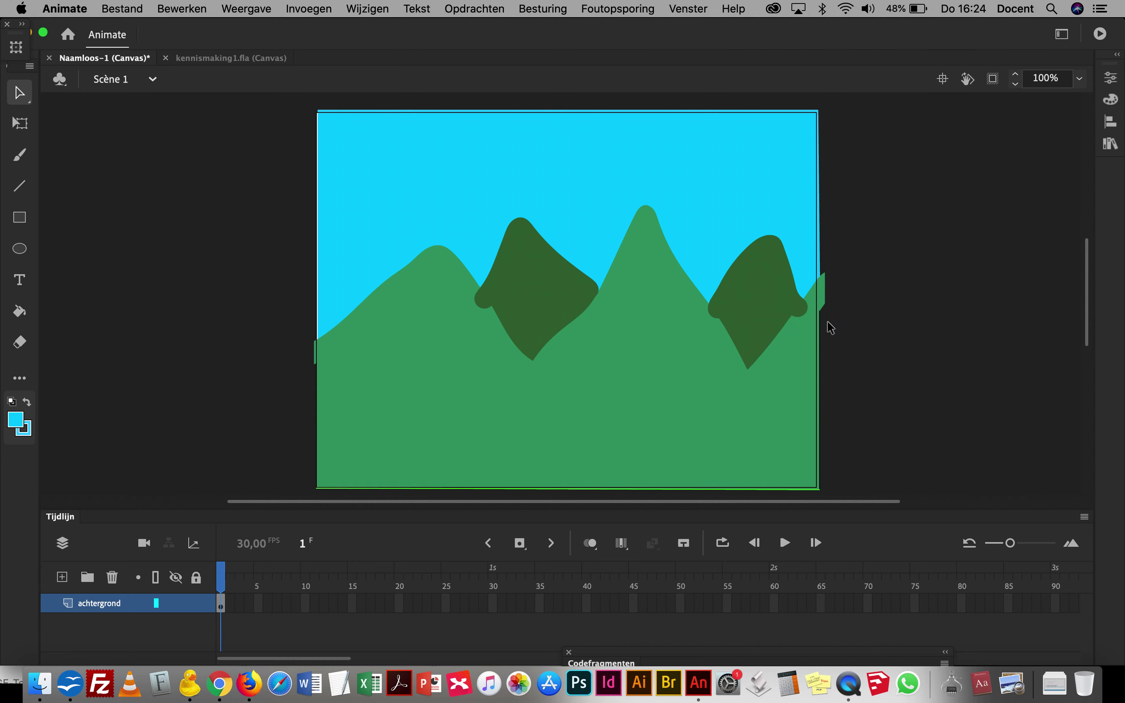
# Step: Select and deselect the dark green peak near the stage's right edge, and try reshaping its left corner
pyautogui.click(726, 196)
pyautogui.click(748, 289)
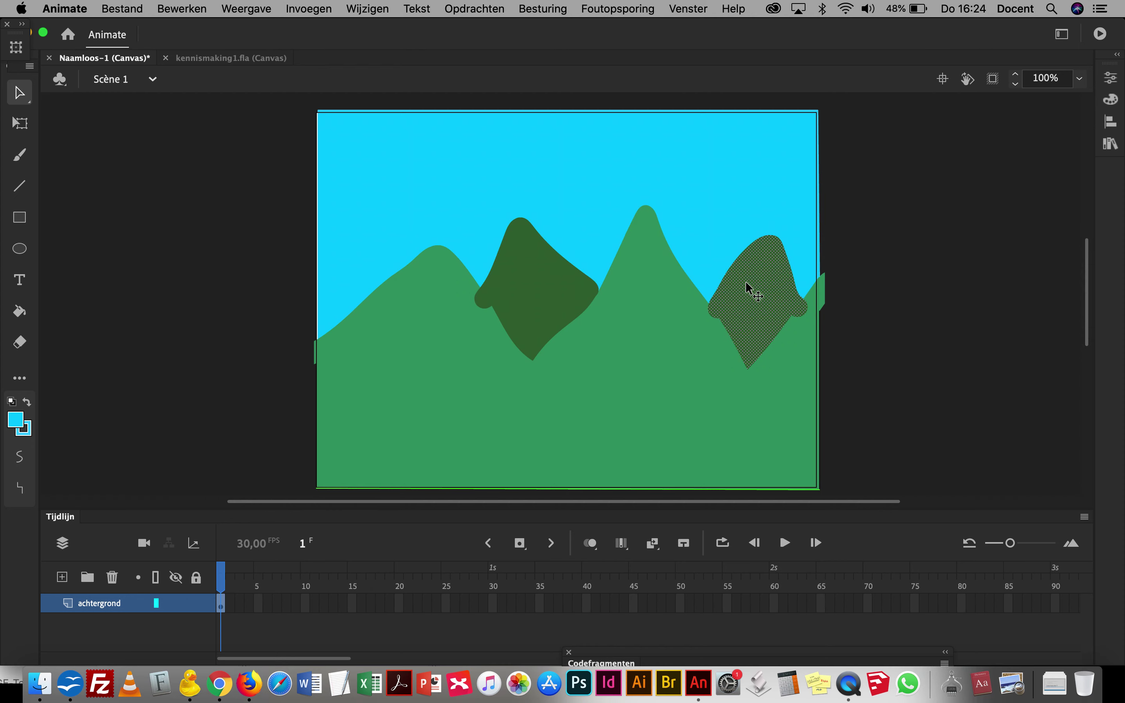
pyautogui.click(867, 317)
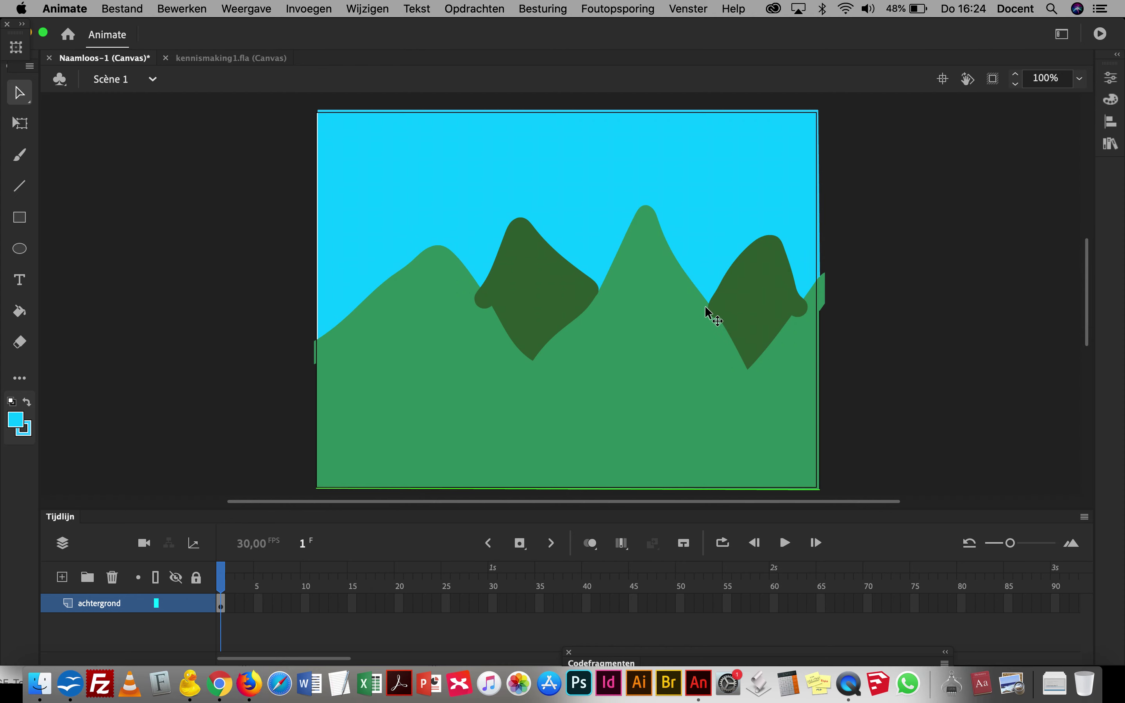
pyautogui.moveTo(704, 306); pyautogui.dragTo(708, 309)
# Step: Lock the "achtergrond" layer
pyautogui.moveTo(175, 612)
pyautogui.click(196, 604)
pyautogui.click(848, 684)
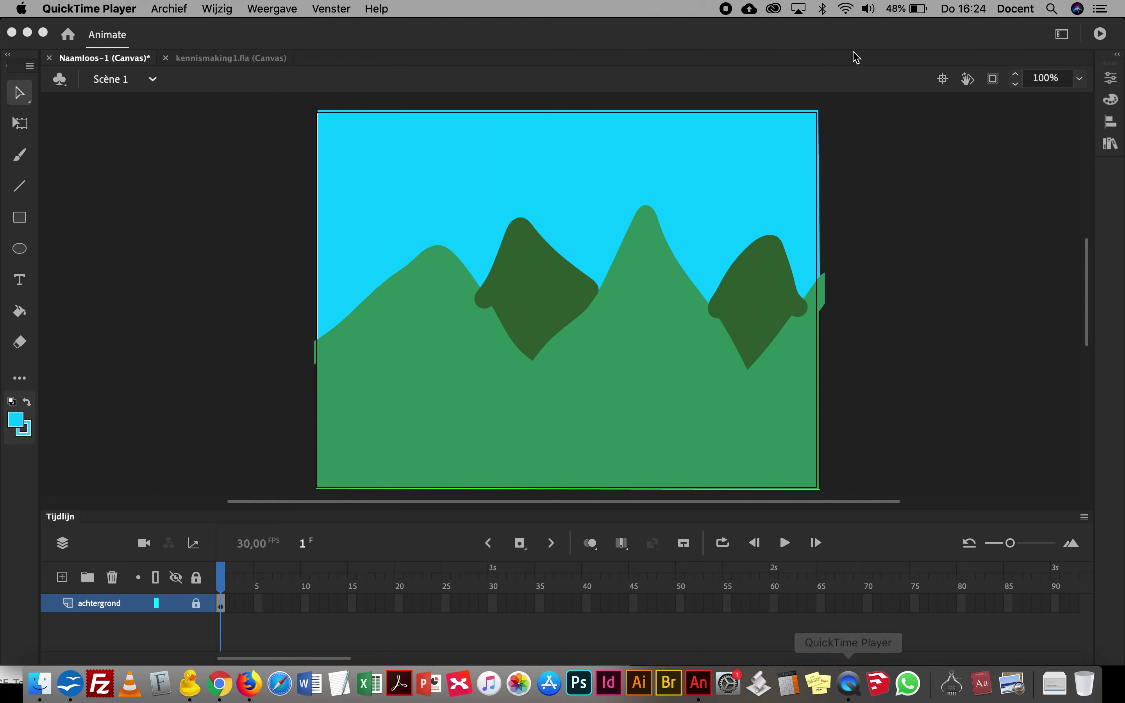